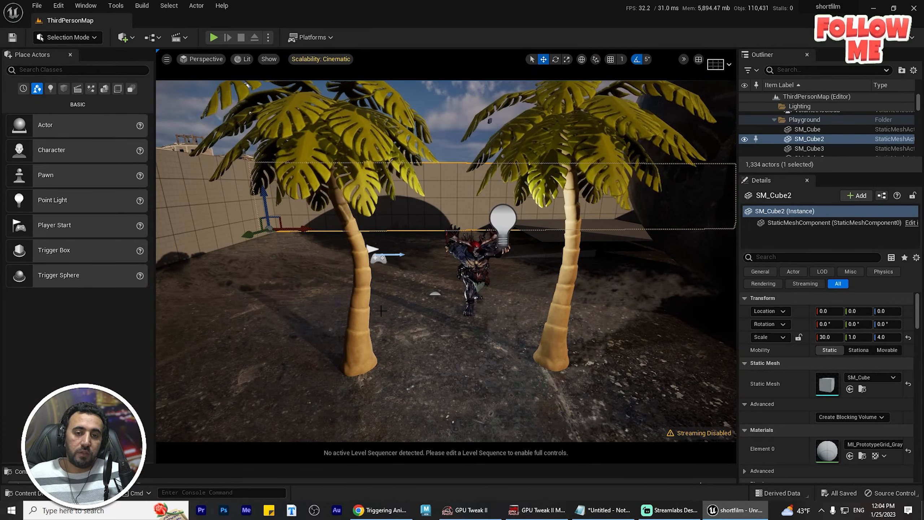
Place a Trigger Box on the ground between the two palm trees, with its X box extent widened to about 154
key(s)
right_drag(446, 260, 499, 281)
key(w)
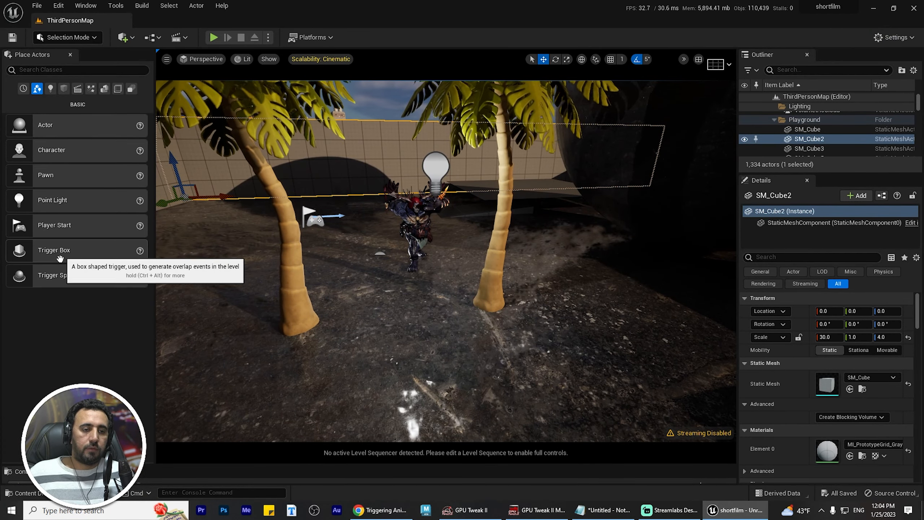
drag(395, 327, 395, 307)
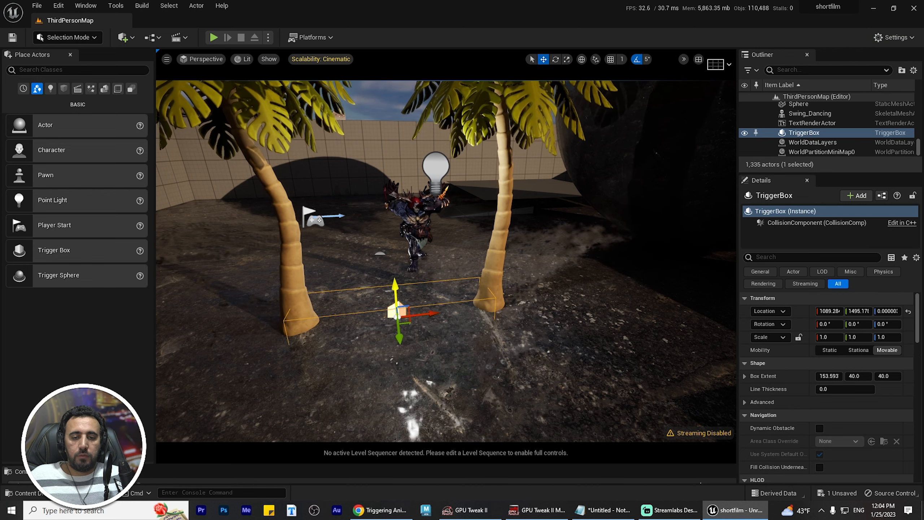
Raise the trigger box to about Z 48 and shift it along X to about 1109 so it spans the palm trunks
drag(403, 289, 413, 255)
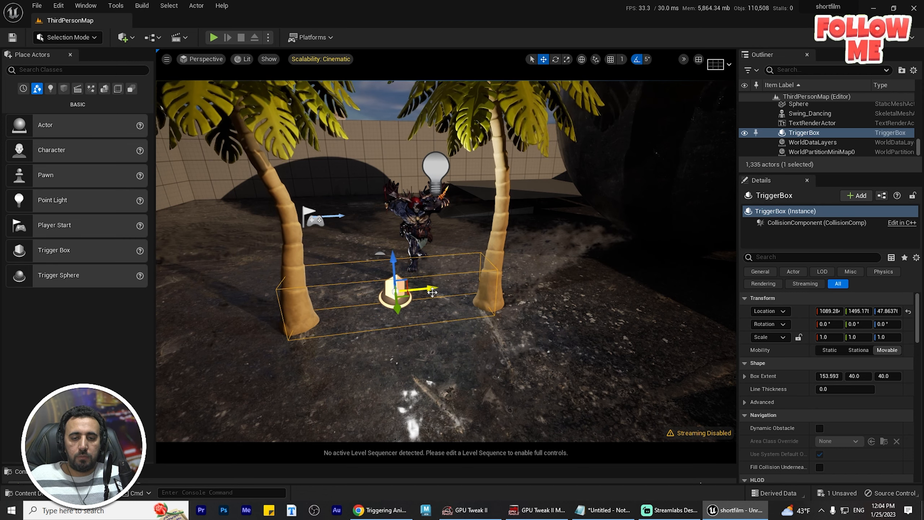
drag(432, 293, 442, 292)
key(s)
right_drag(442, 292, 441, 292)
key(w)
key(s)
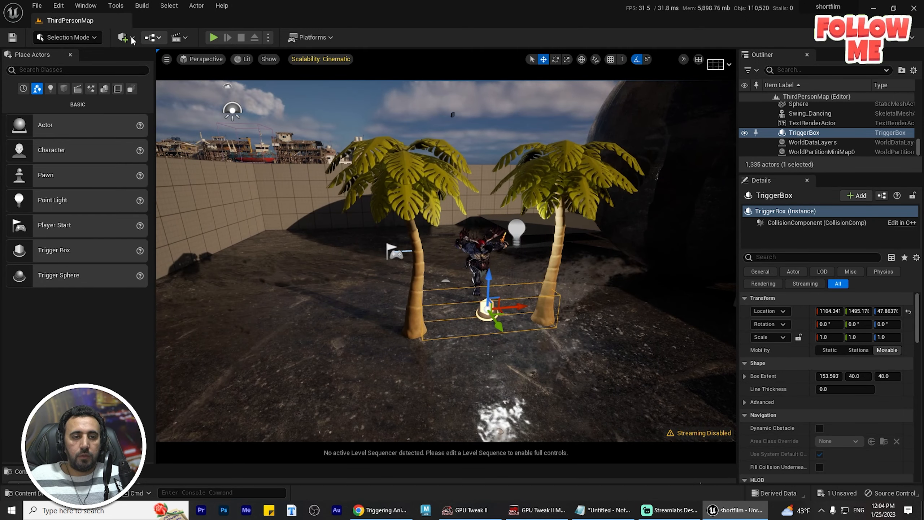
click(132, 38)
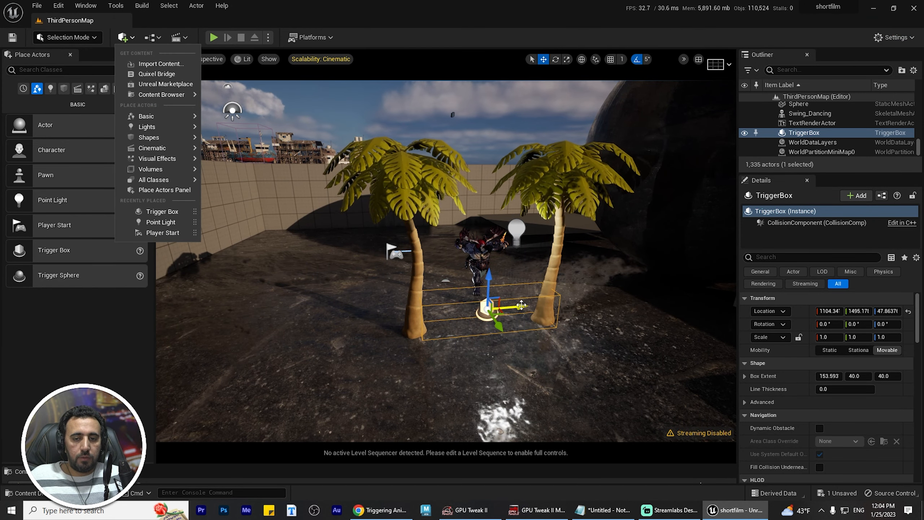
drag(522, 305, 524, 305)
Open the Level Blueprint and position its window with the Event Graph in view
click(151, 38)
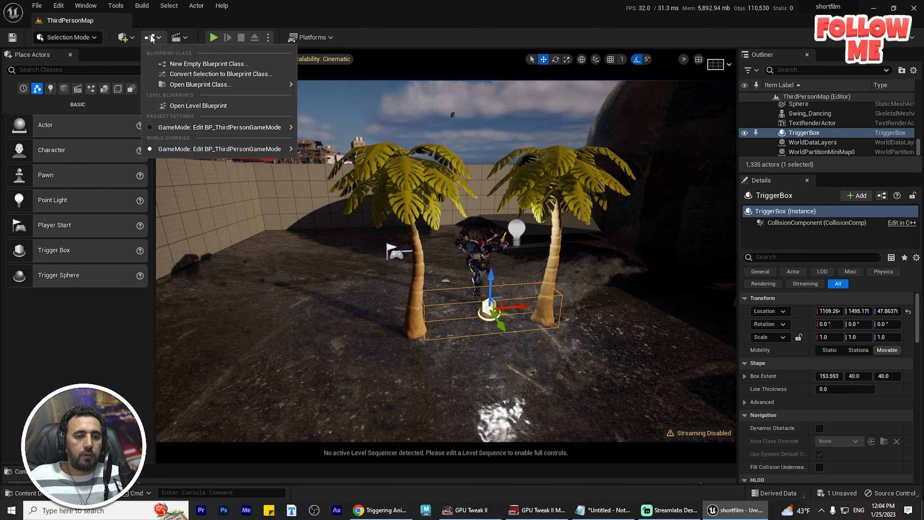
click(226, 105)
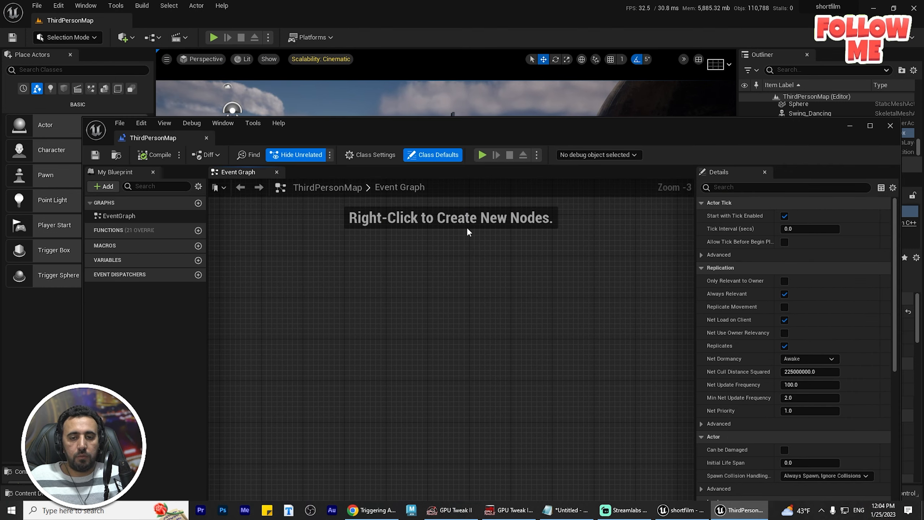
drag(445, 132, 473, 87)
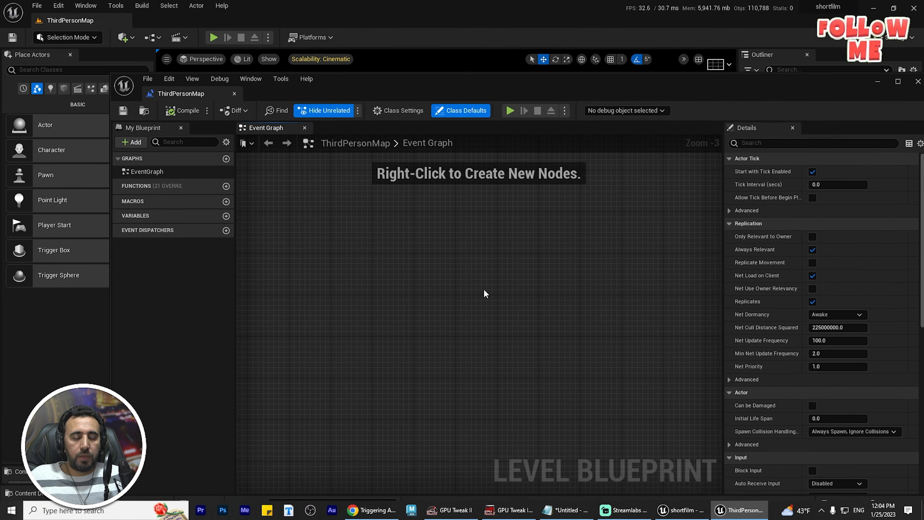
Add an On Actor Begin Overlap event for the trigger box to the Event Graph
right_click(450, 244)
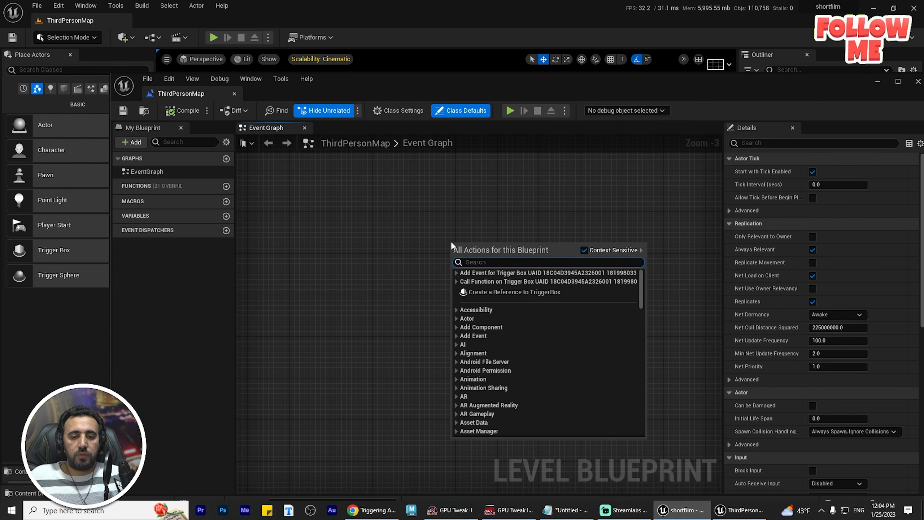
click(457, 273)
click(461, 282)
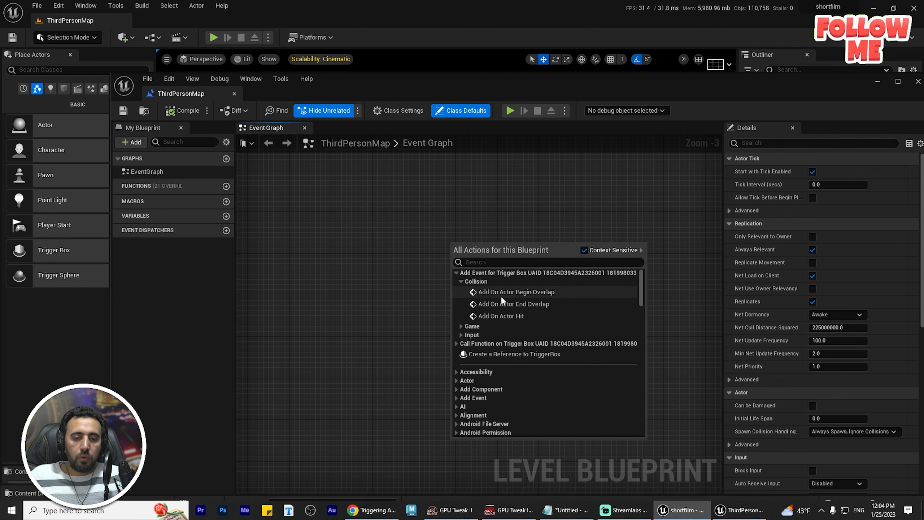
click(510, 293)
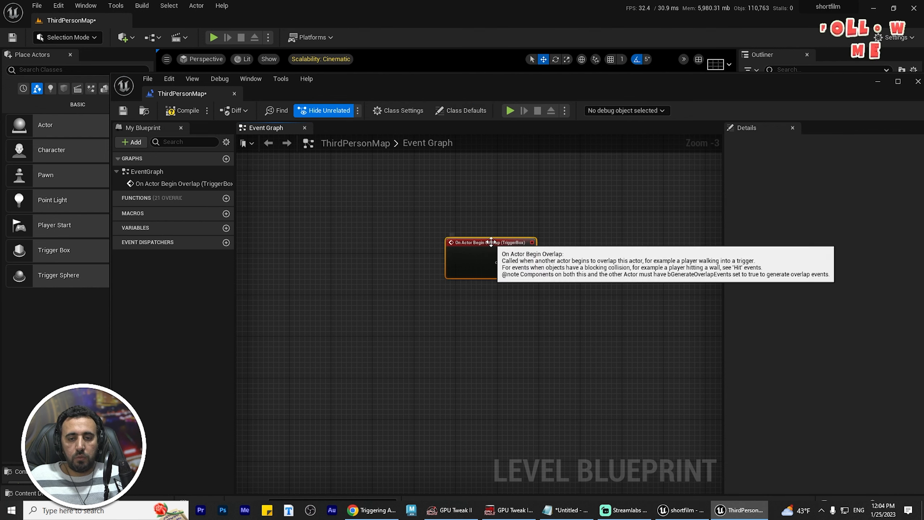
drag(510, 260, 468, 259)
right_drag(547, 244, 495, 306)
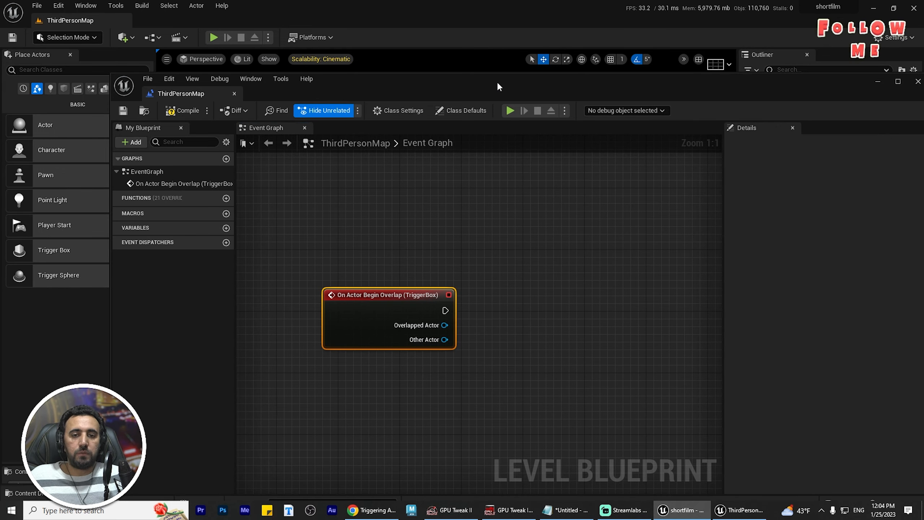
Select the Swing_Dancing character in the level and create a reference to it in the Level Blueprint's Event Graph
drag(497, 81, 456, 334)
click(482, 251)
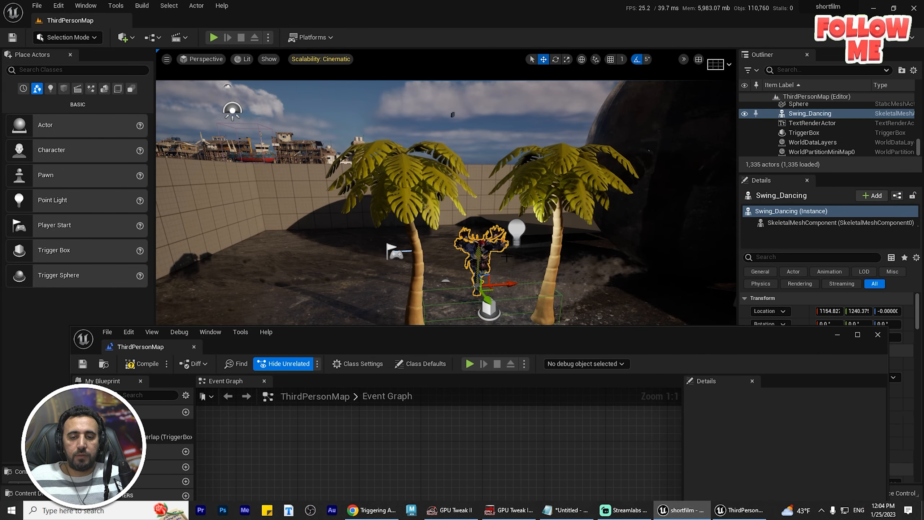
key(f)
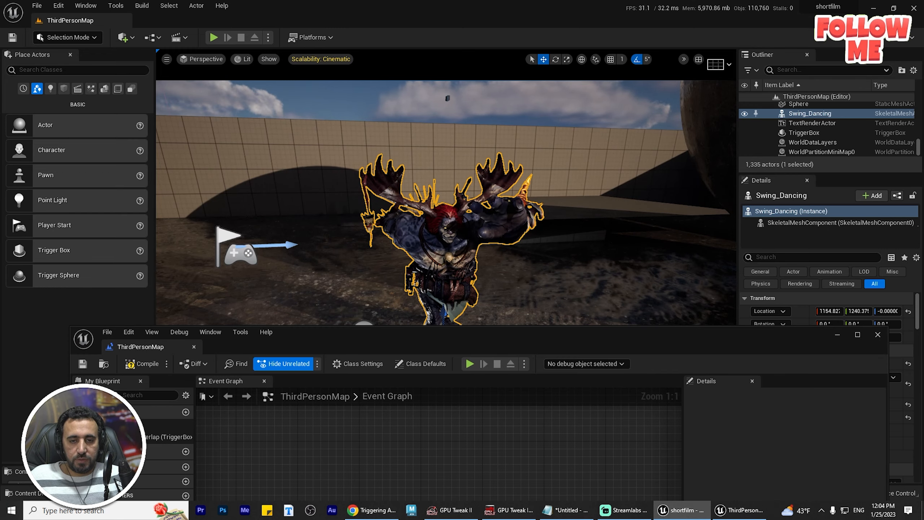
key(s)
right_drag(482, 252, 471, 280)
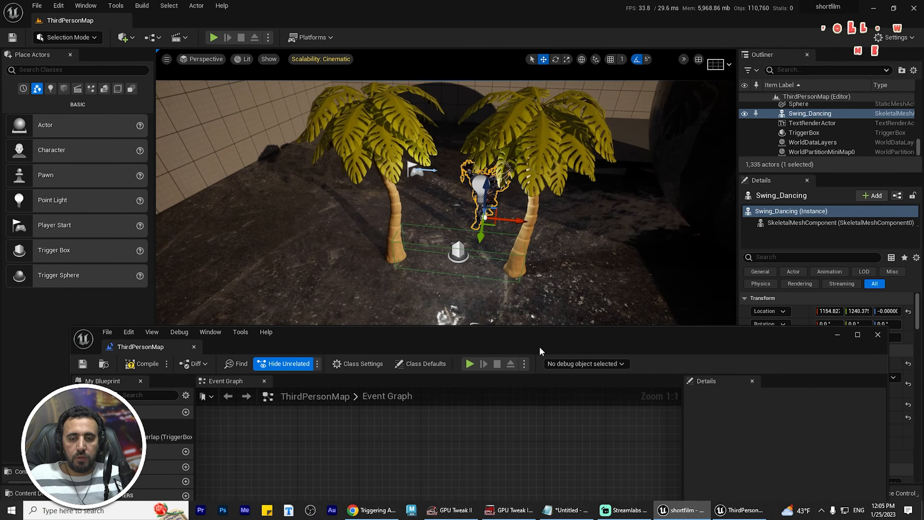
drag(540, 350, 484, 156)
right_click(432, 305)
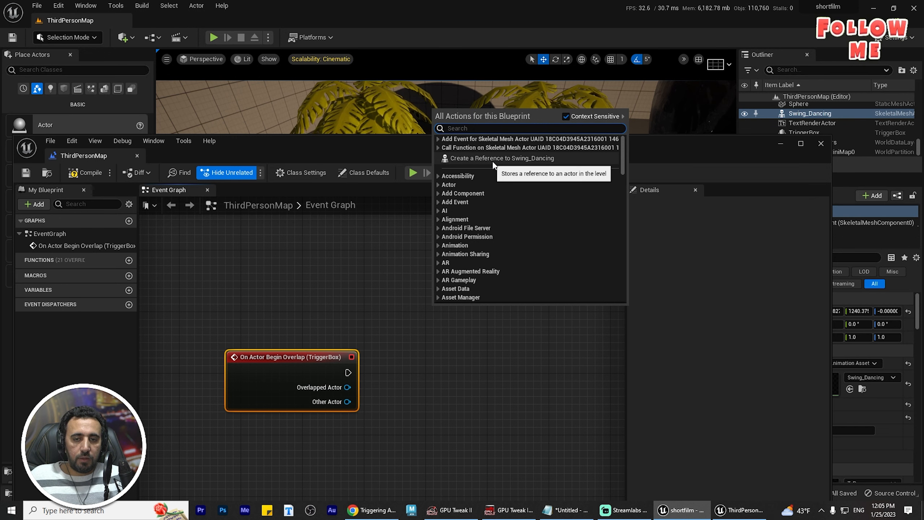
click(515, 160)
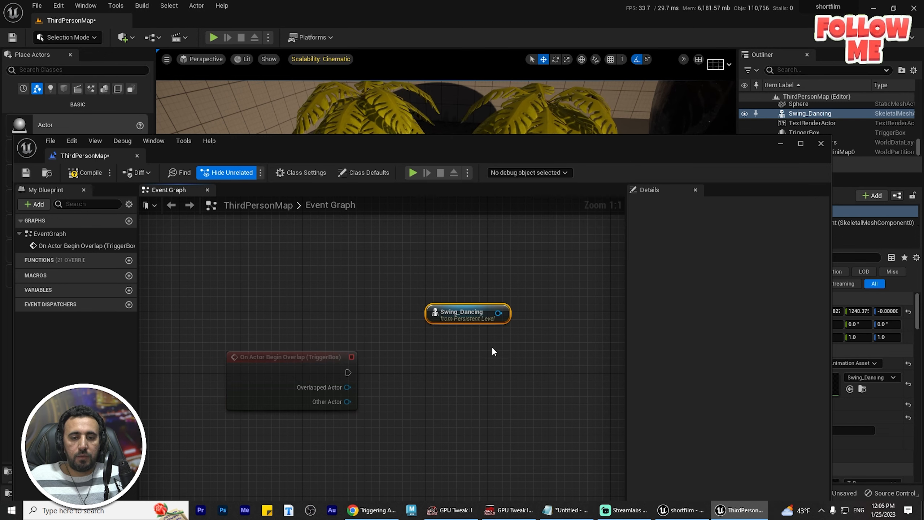
Add a Play Animation (SkeletalMeshComponent) node from the Swing_Dancing reference
right_drag(545, 379, 452, 309)
drag(367, 347, 439, 304)
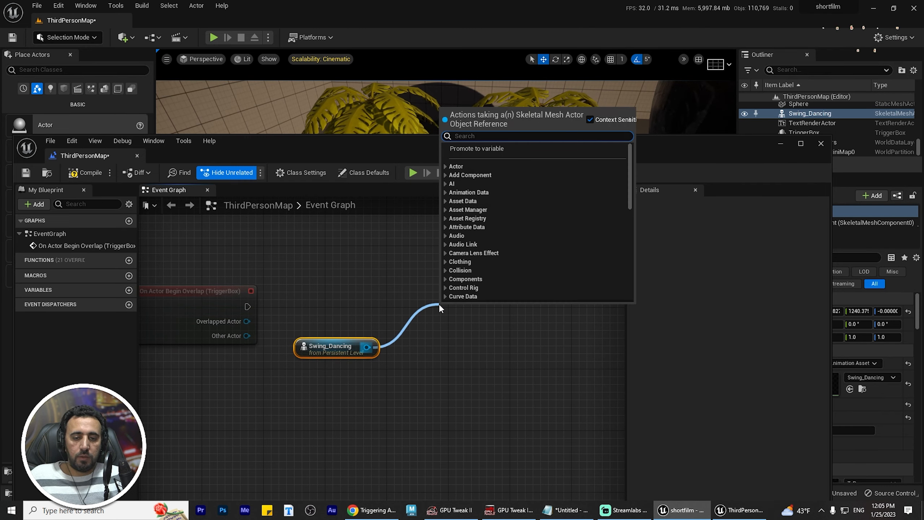
text(PLAY ANIM)
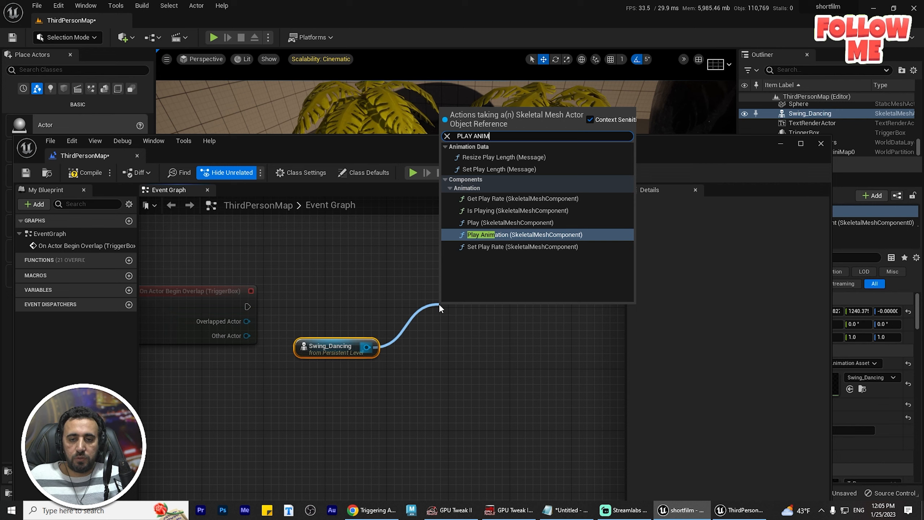
click(491, 235)
Space out the graph nodes and connect the On Actor Begin Overlap execution output to the Play Animation node
drag(461, 291, 553, 297)
drag(431, 290, 443, 389)
drag(544, 299, 544, 276)
drag(225, 293, 317, 256)
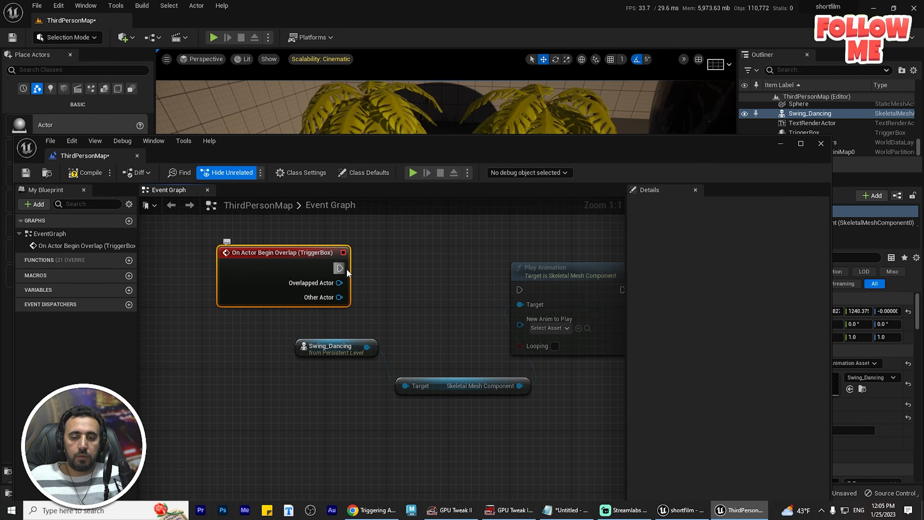
drag(519, 292, 519, 291)
right_drag(472, 288, 378, 310)
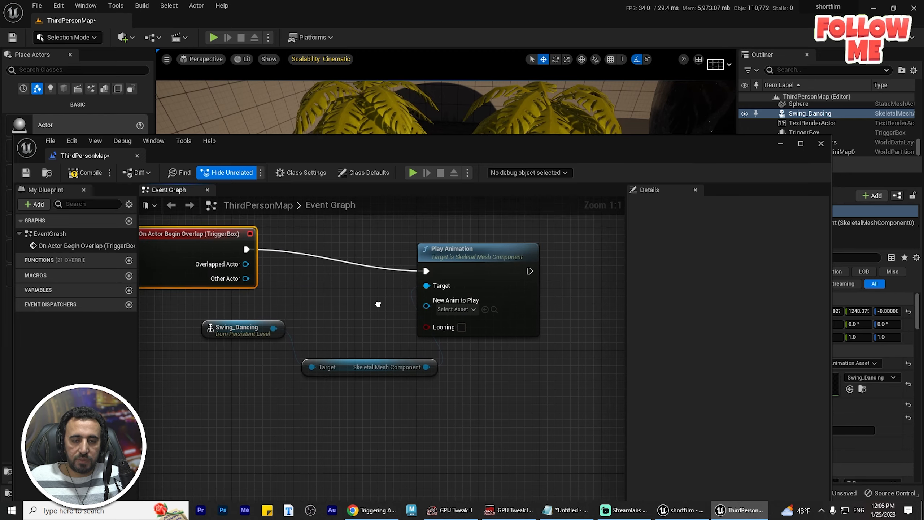
drag(483, 294, 515, 287)
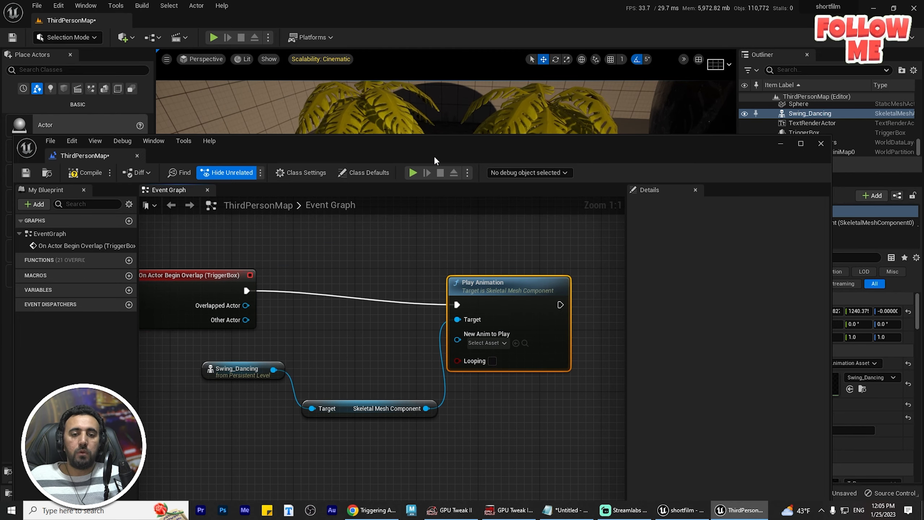
Select the dancing character in the level and check which animation asset it is assigned to play
drag(442, 150, 323, 275)
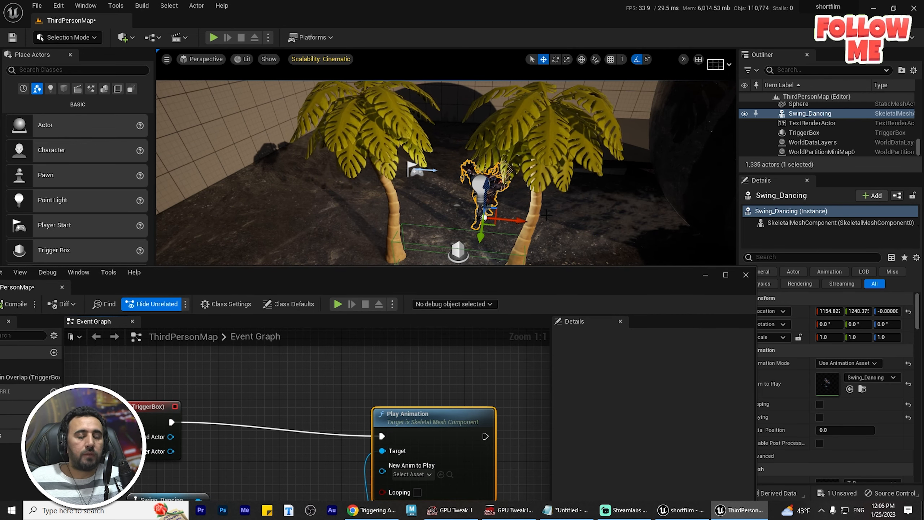
scroll(547, 215, up, 2)
click(508, 177)
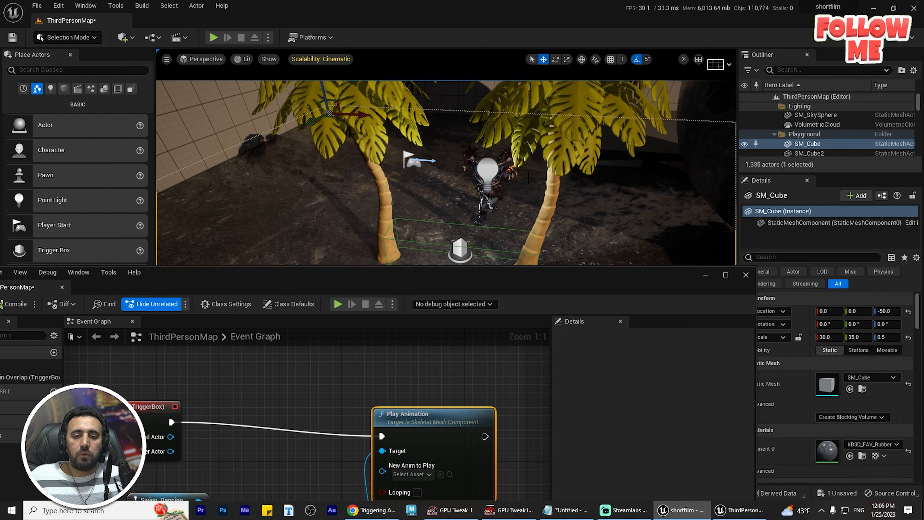
click(506, 175)
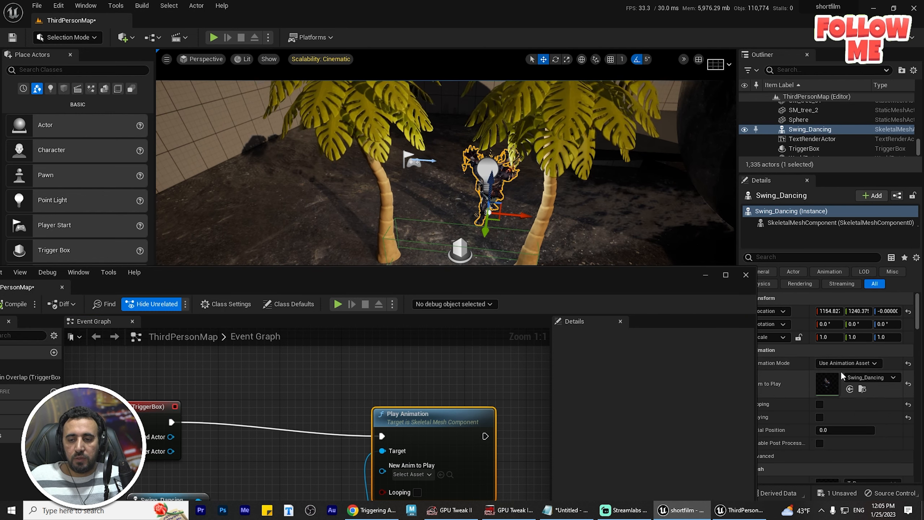
drag(641, 289, 501, 157)
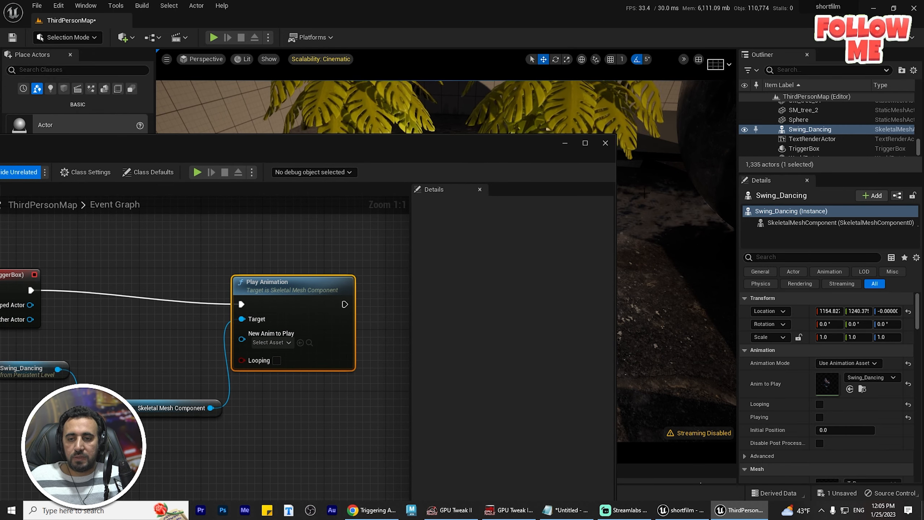
drag(380, 146, 549, 143)
Set the Play Animation node's New Anim to Play to Swing_Dancing and align the node with the overlap event
click(442, 341)
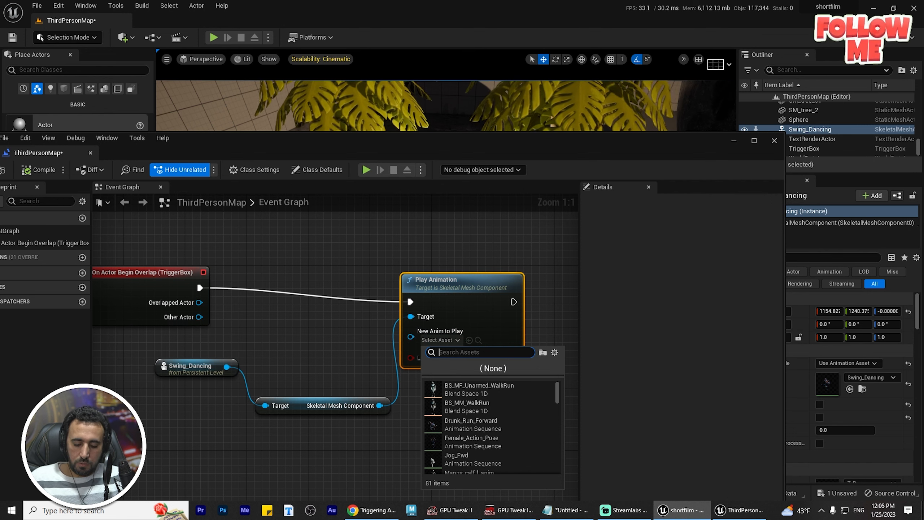
text(DANCE)
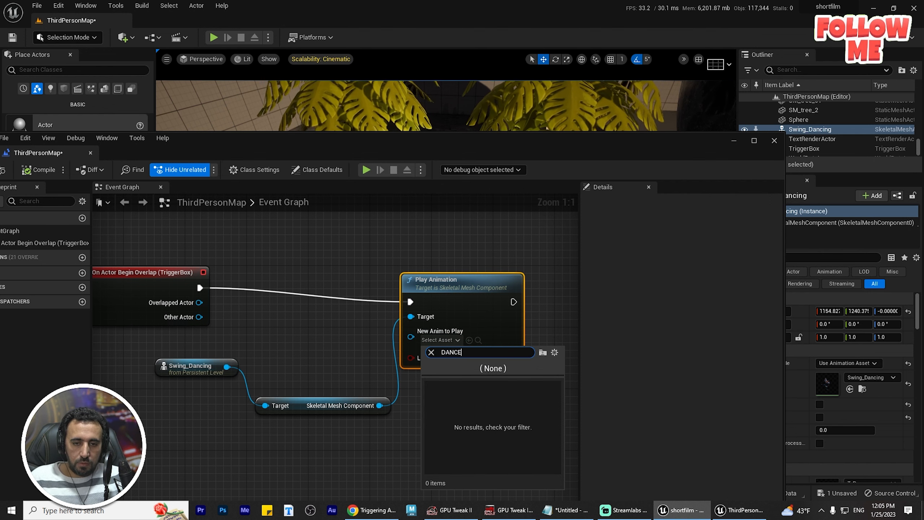
key(BackSpace)
key(BackSpace)
key(BackSpace)
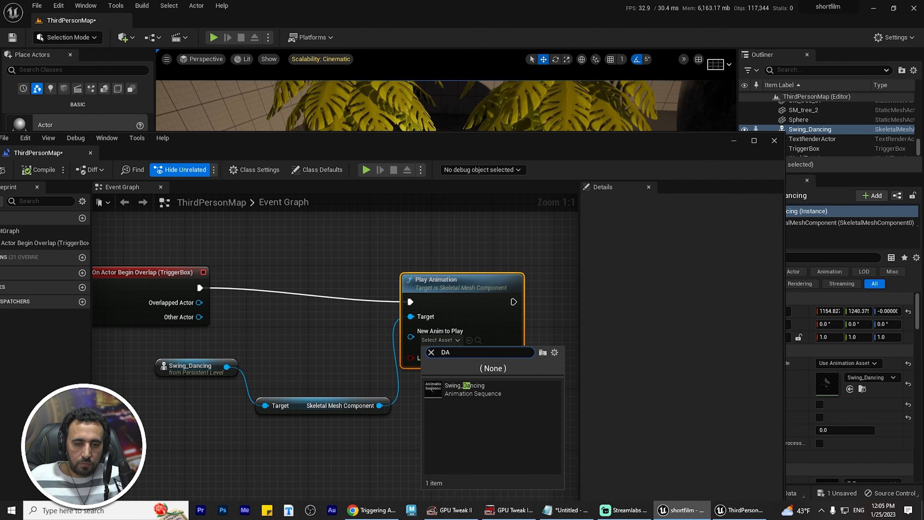
click(463, 392)
drag(460, 274, 447, 258)
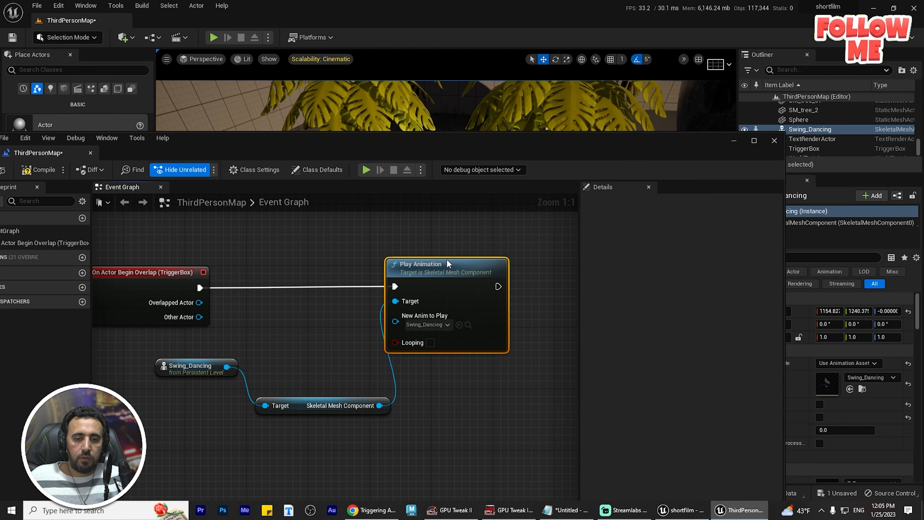
right_drag(476, 327, 531, 332)
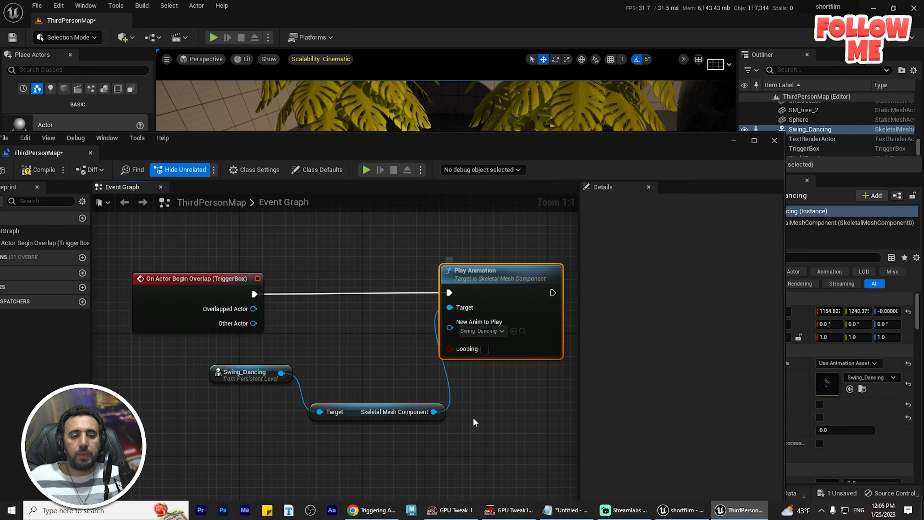
right_drag(473, 418, 481, 372)
Compile and save the Level Blueprint, and close its window to return to the level
drag(462, 142, 582, 147)
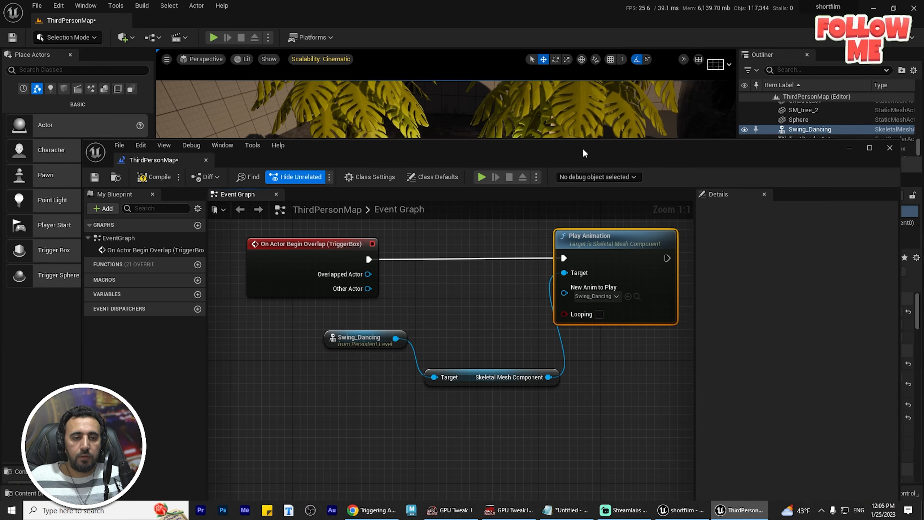
click(154, 178)
click(95, 177)
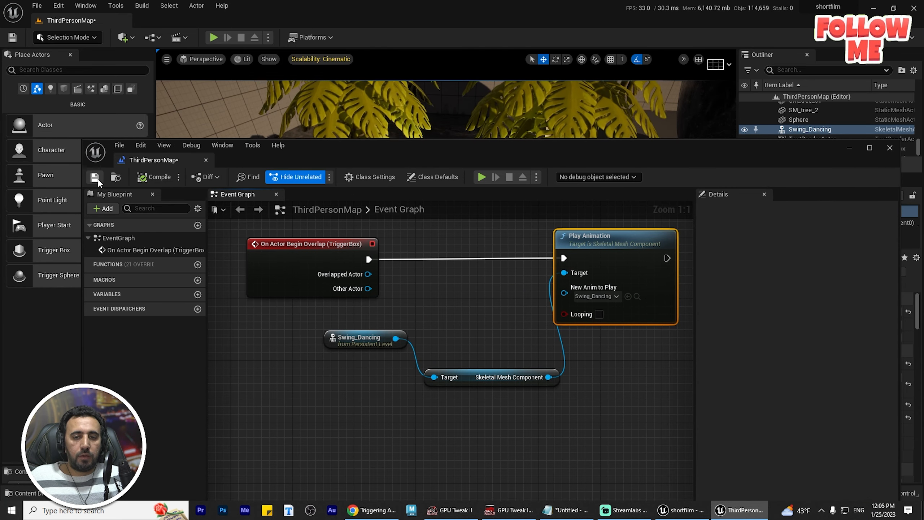
drag(622, 146, 400, 219)
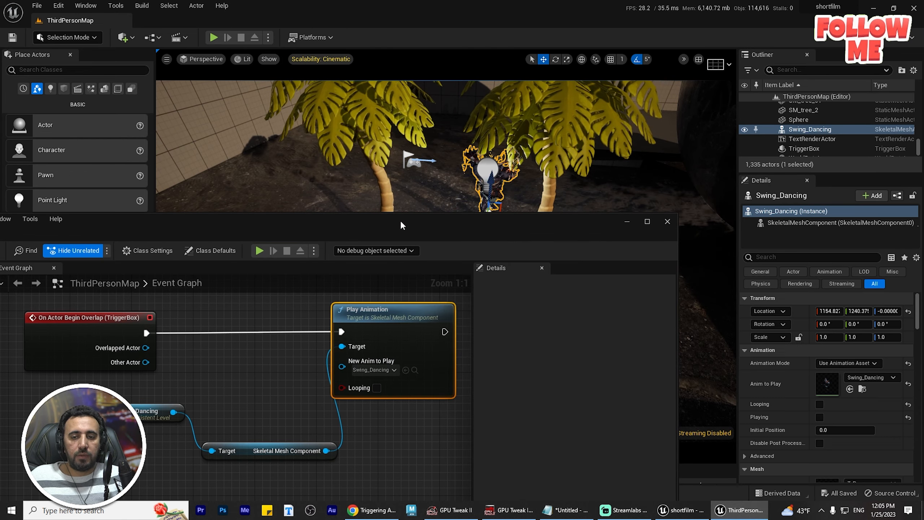
click(667, 221)
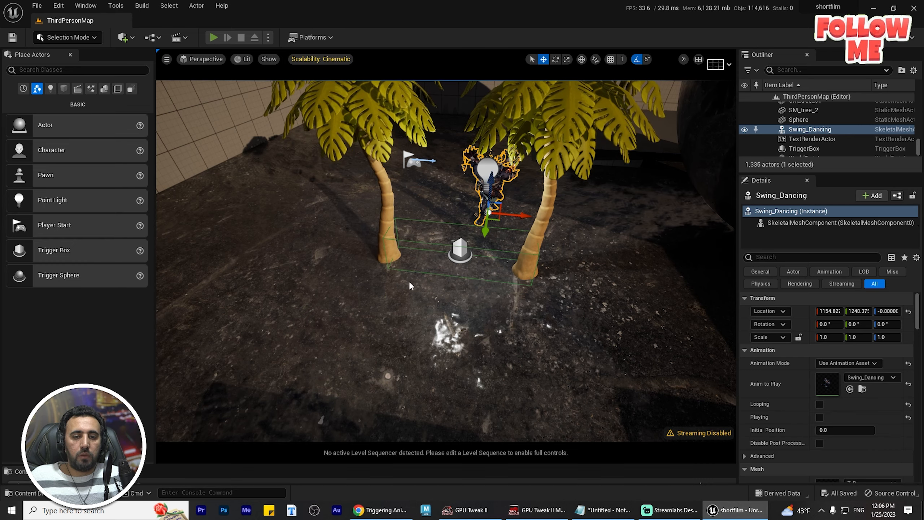
Playtest the level by running the player in and out of the trigger area between the palms, watching the dancer, and stop the session
click(214, 37)
key(w)
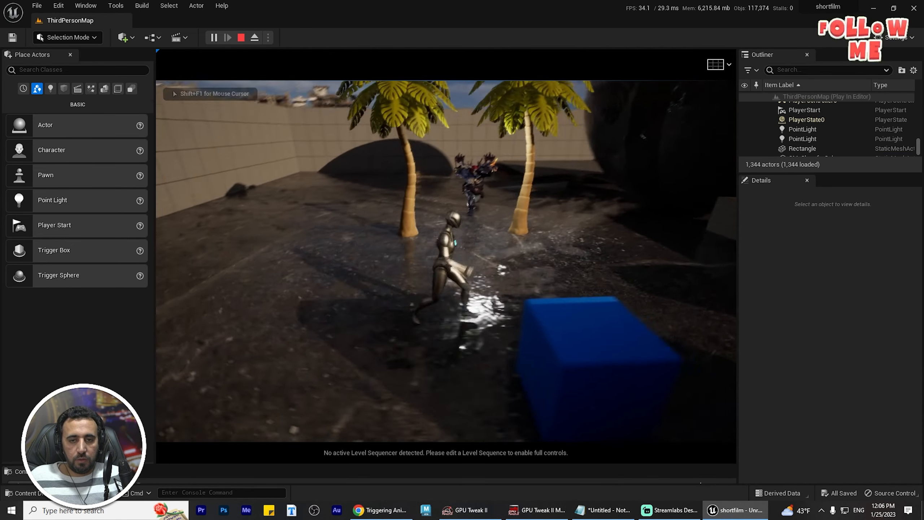
key(w)
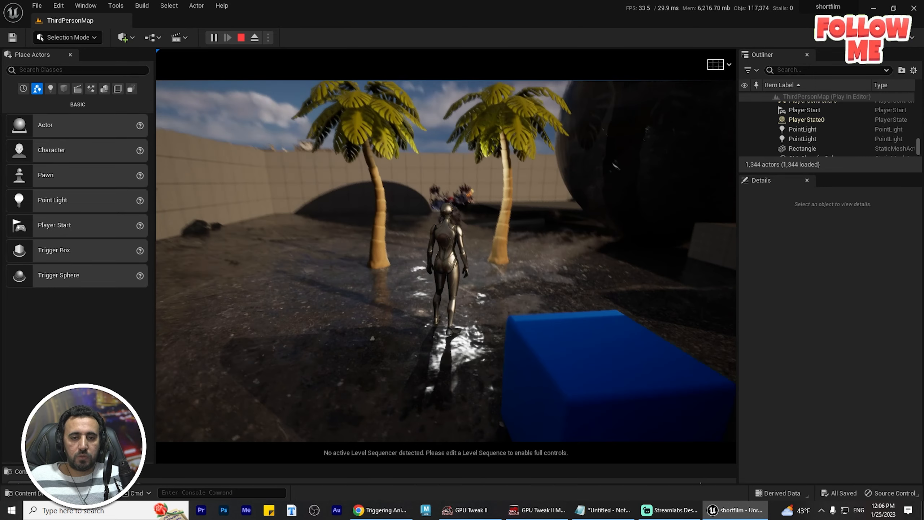
key(w)
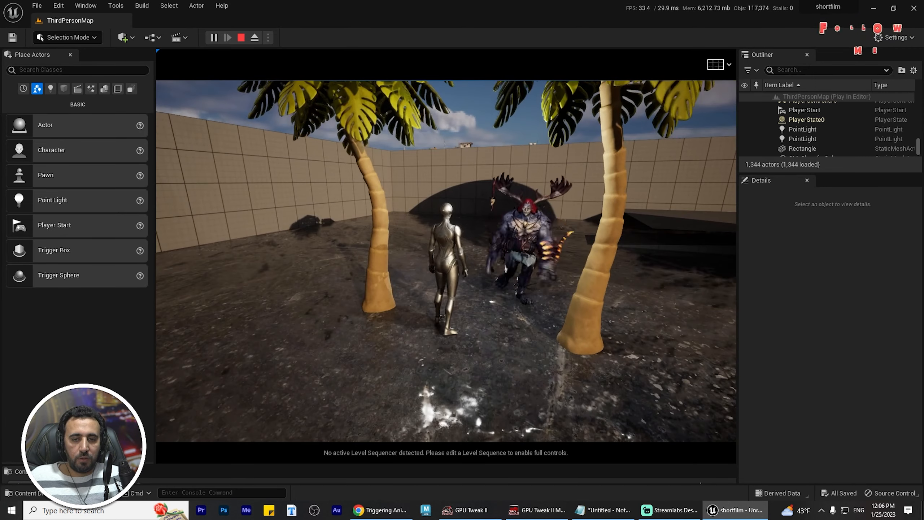
key(s)
key(space)
key(w)
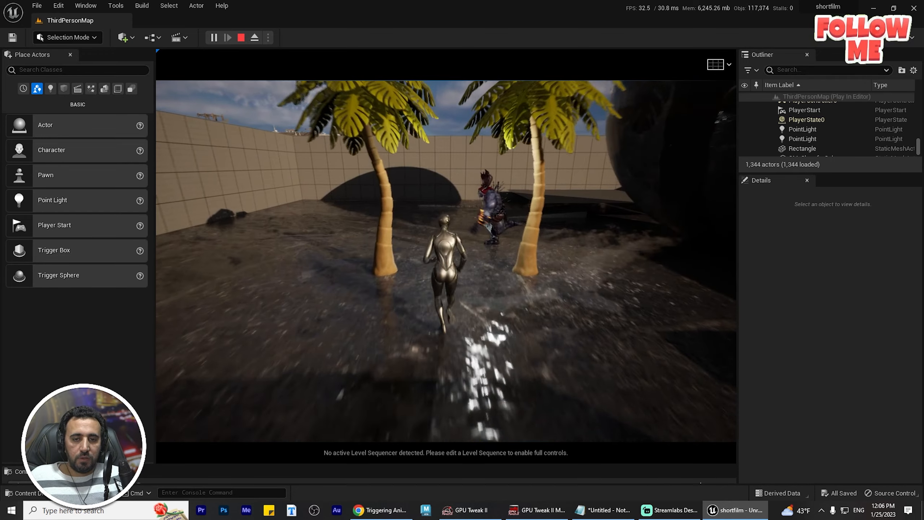
key(w)
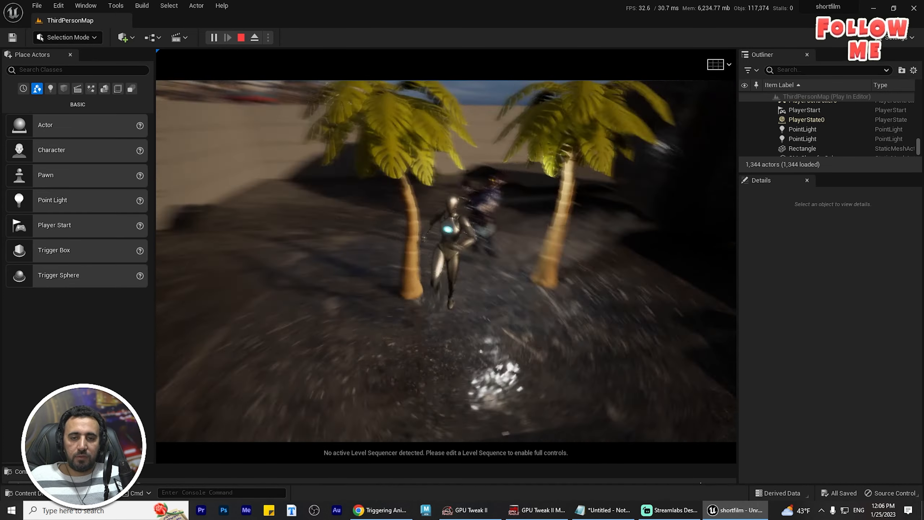
key(w)
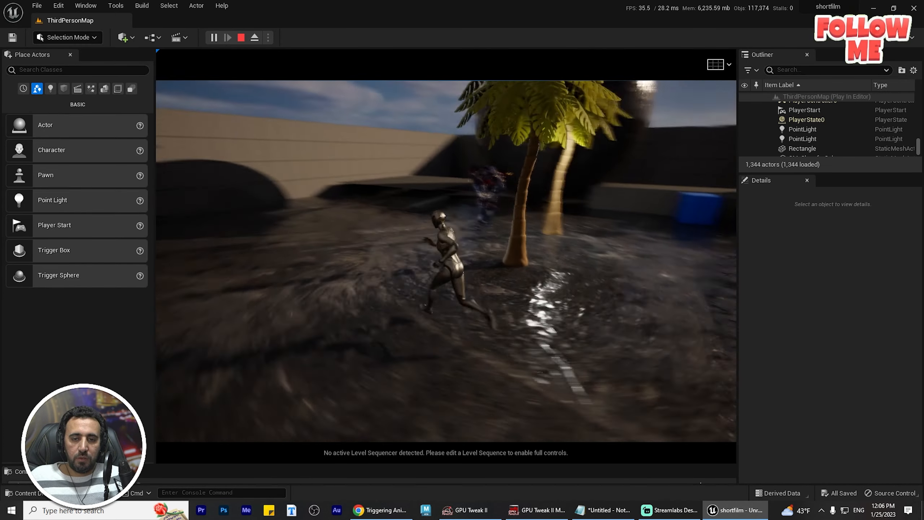
key(w)
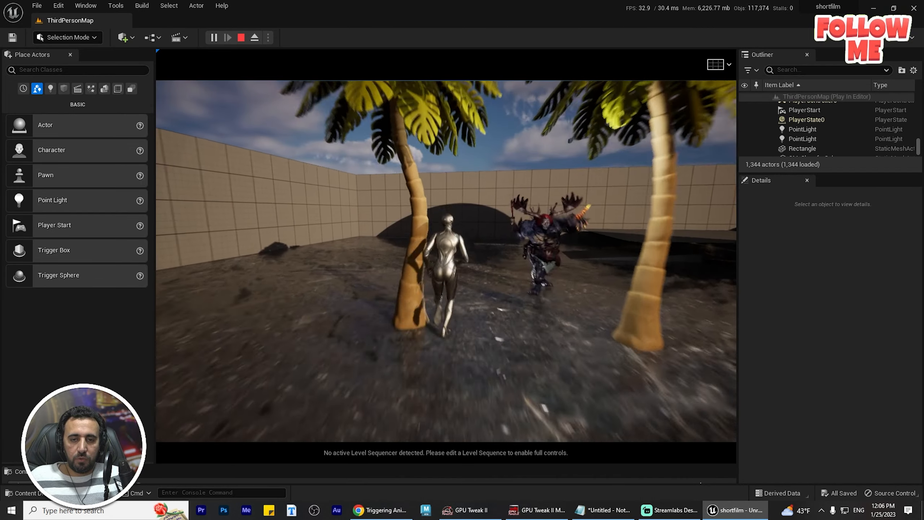
key(w)
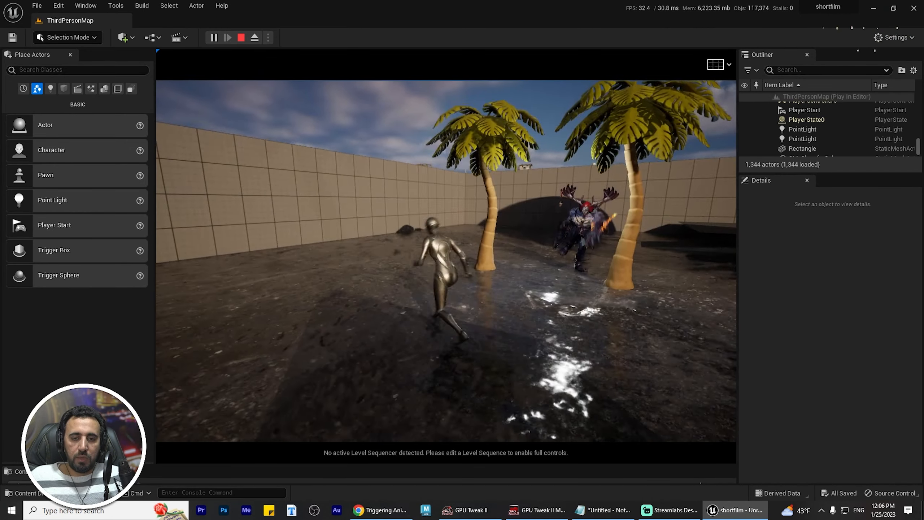
key(w)
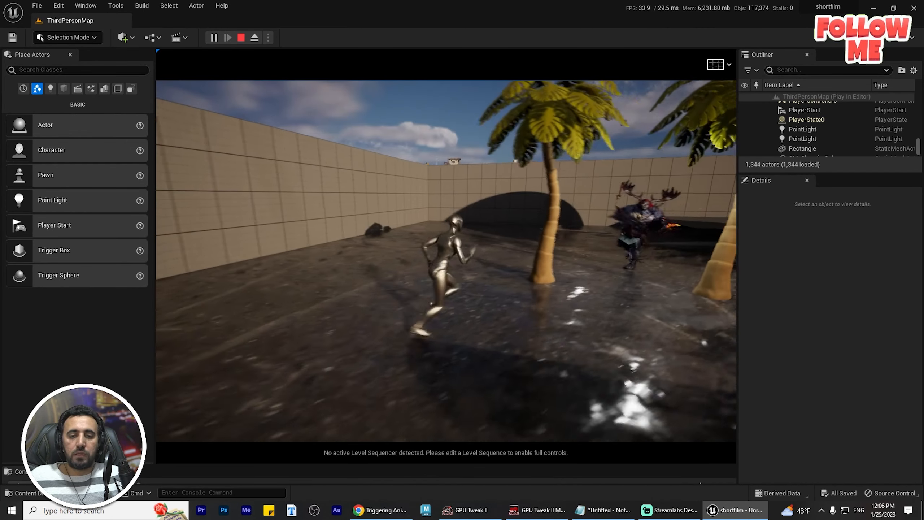
key(a)
key(Escape)
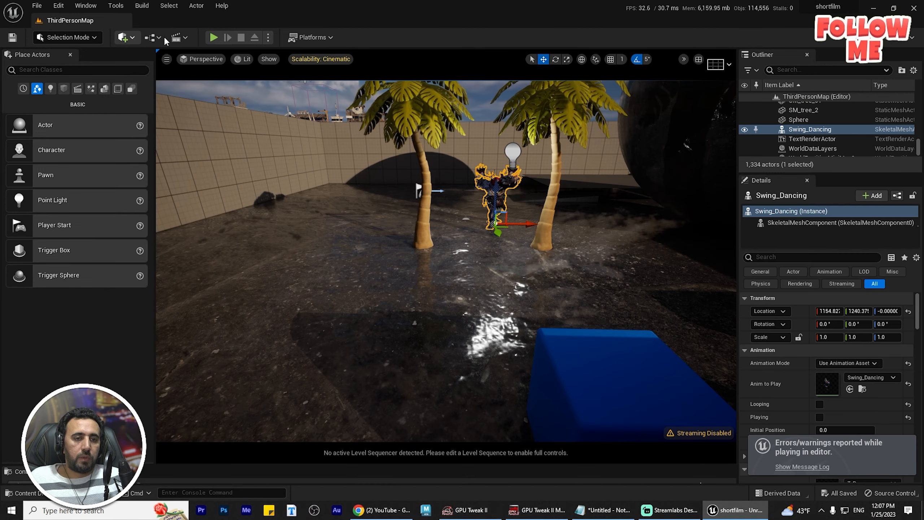
Reopen the Level Blueprint and move the Play Animation node away from the overlap event to make room between them
click(160, 38)
click(198, 106)
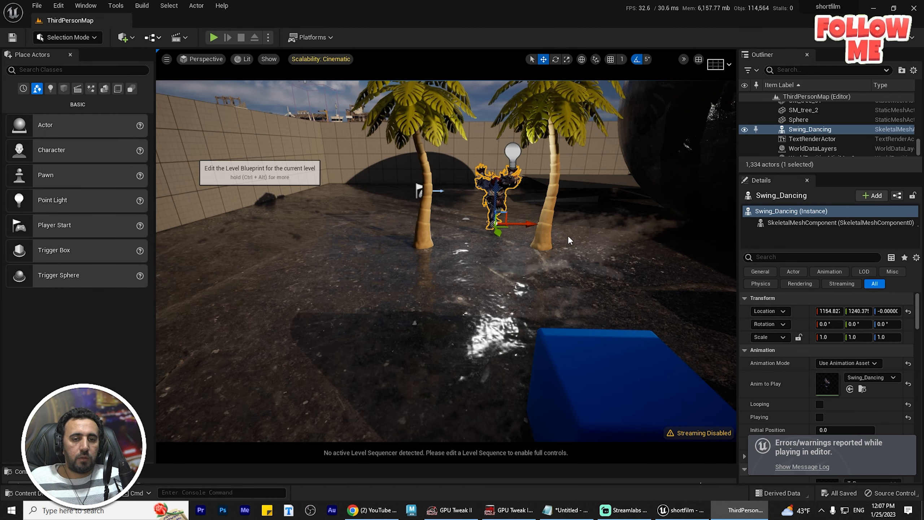
right_drag(366, 135, 383, 193)
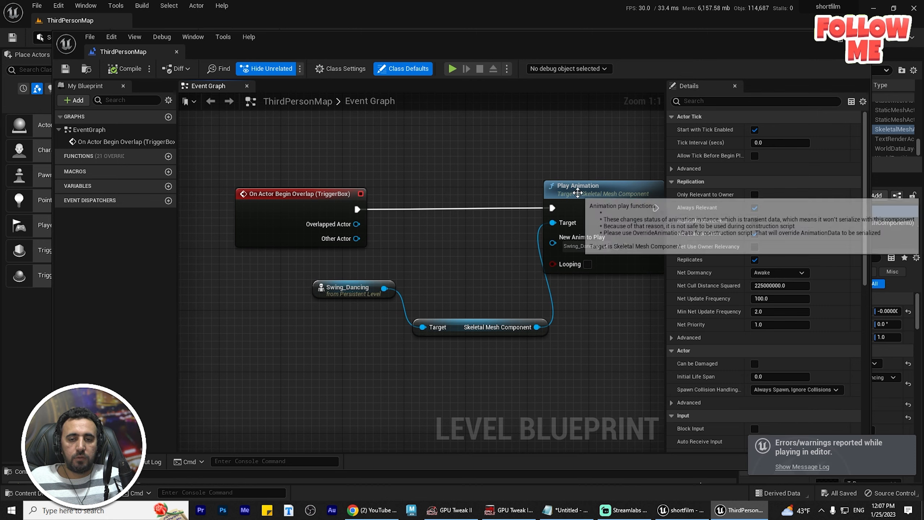
drag(573, 186, 589, 178)
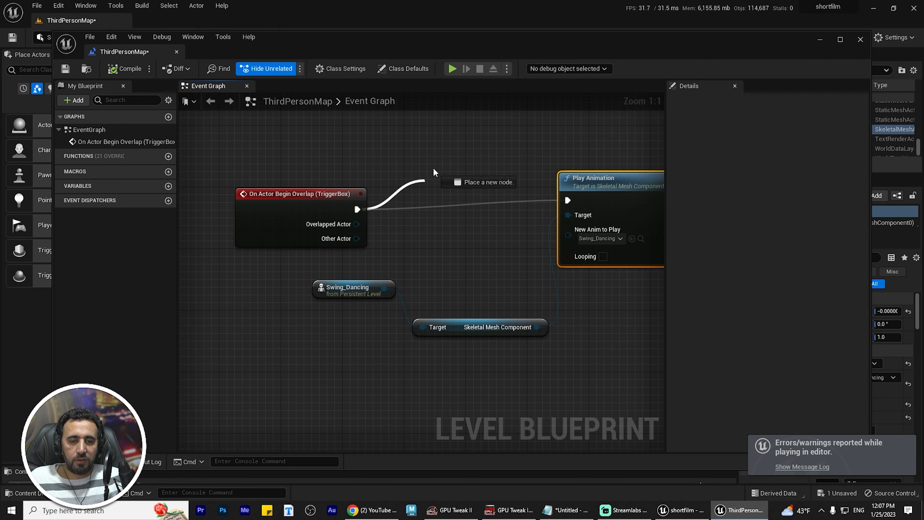
Insert a Do Once node between On Actor Begin Overlap and Play Animation, space out the nodes, and close the Level Blueprint
drag(434, 169, 434, 169)
text(DO)
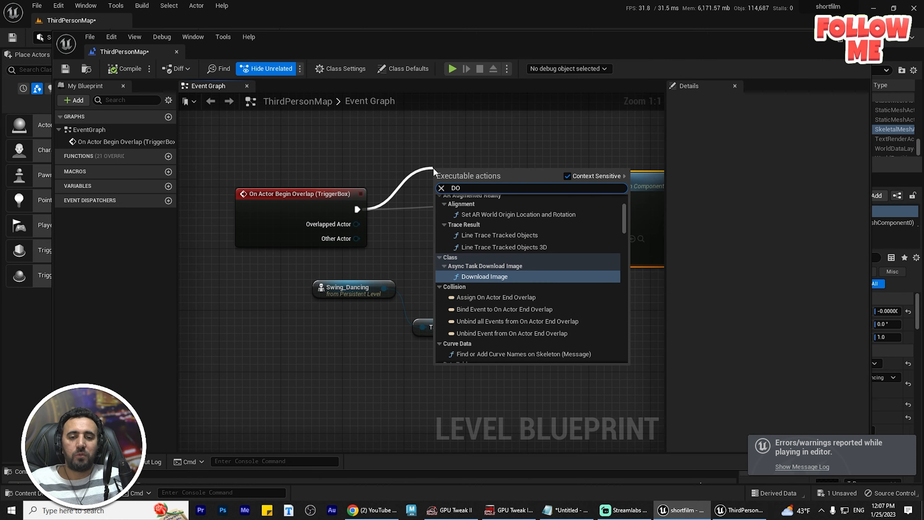
text( ONCE)
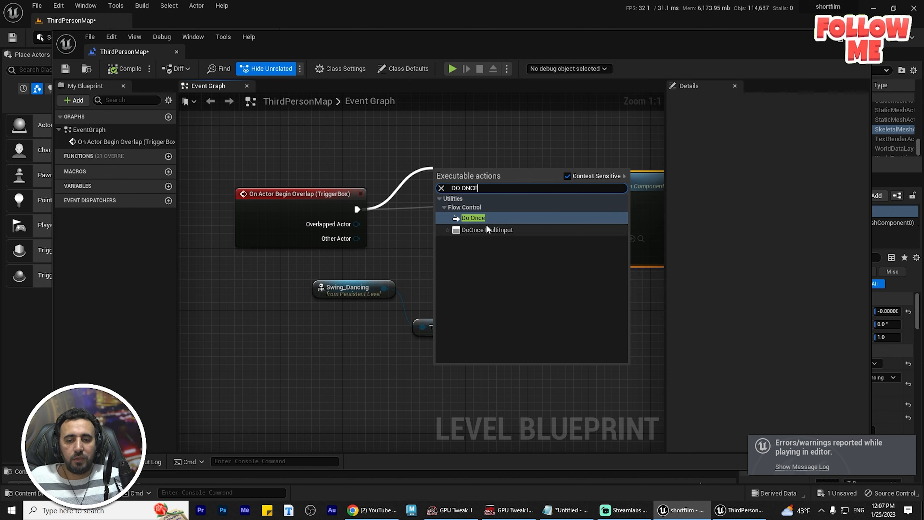
click(478, 220)
right_drag(505, 272, 438, 306)
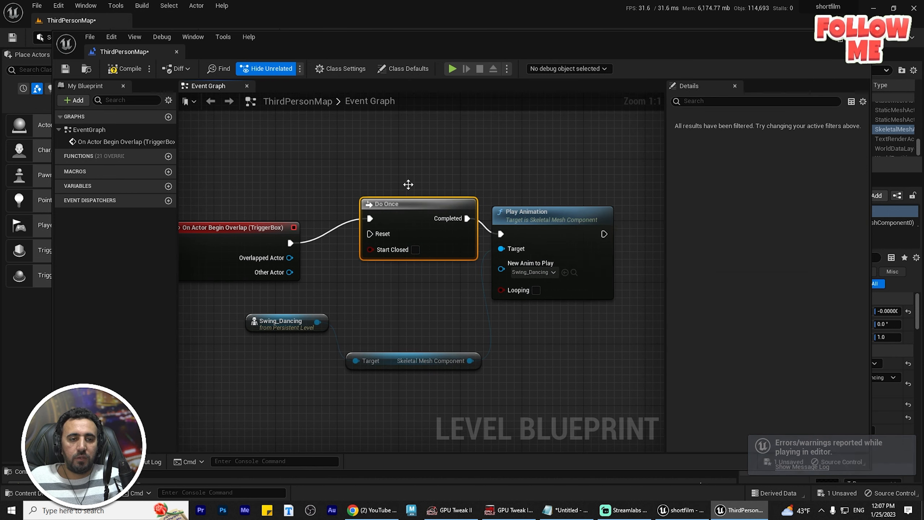
drag(539, 215, 547, 214)
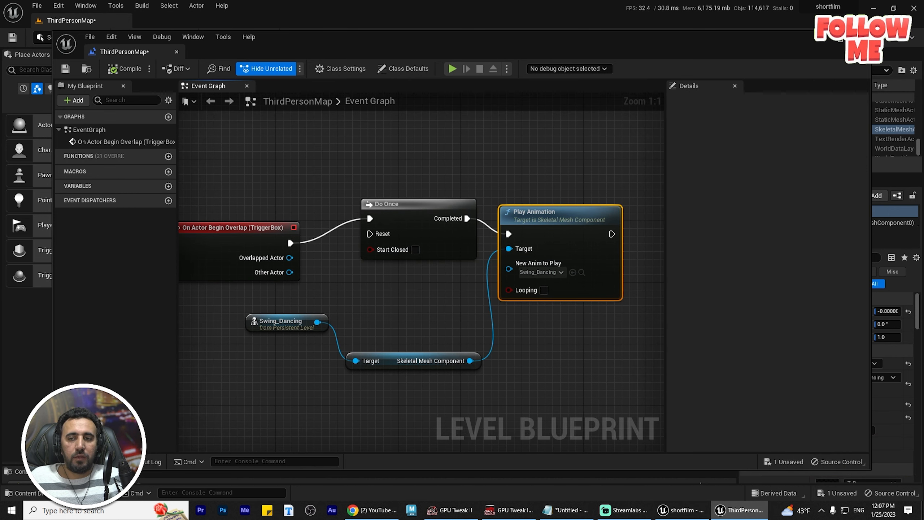
click(861, 39)
Playtest the Do Once logic by running the player repeatedly through the trigger area between the palms, and end the session
click(214, 37)
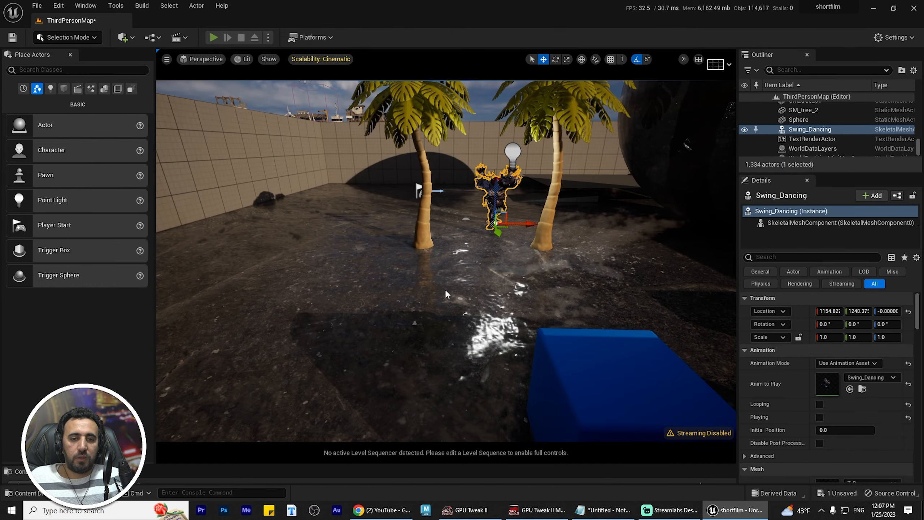
click(445, 291)
key(w)
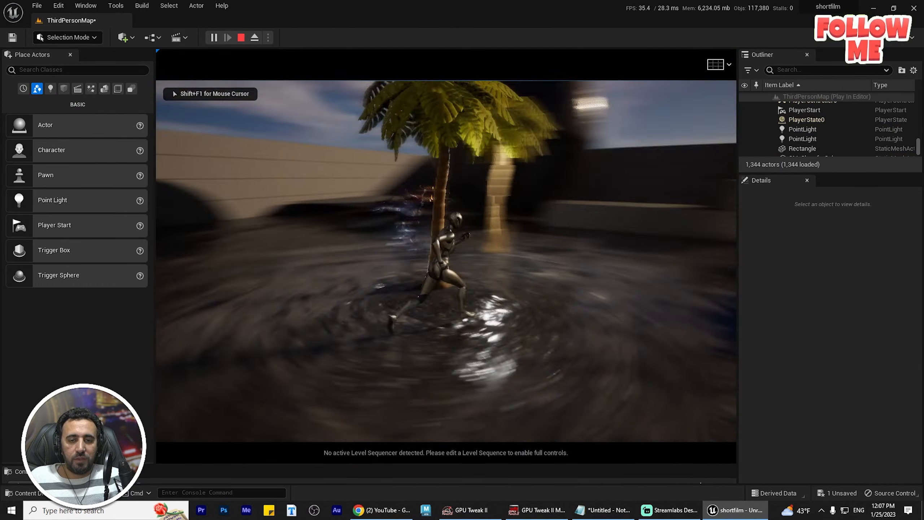
key(s)
key(w)
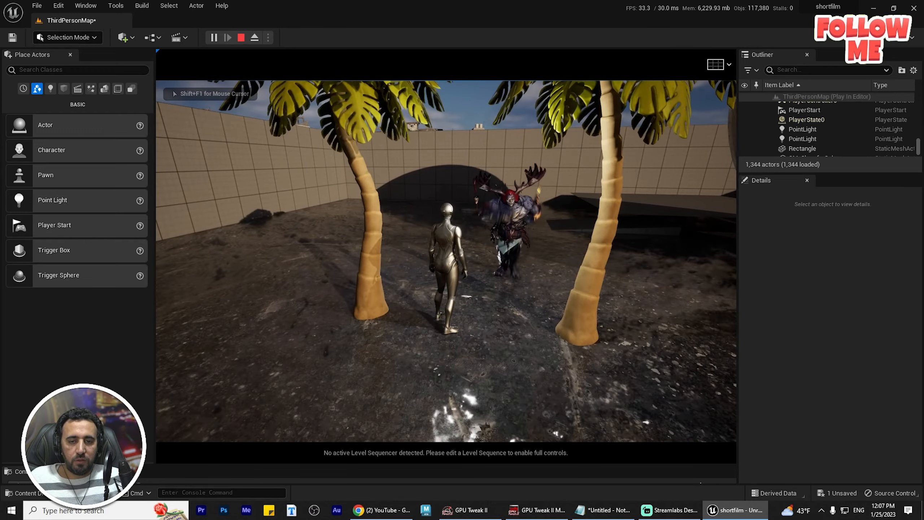
key(w)
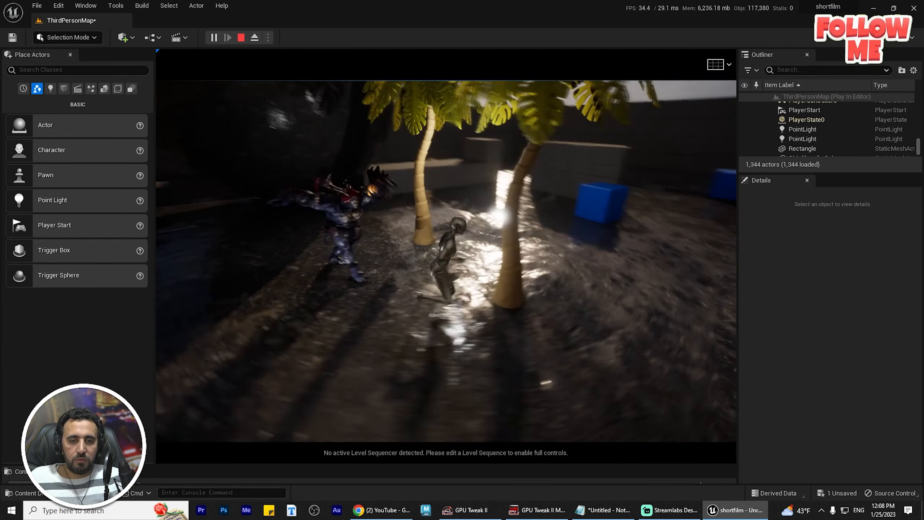
key(w)
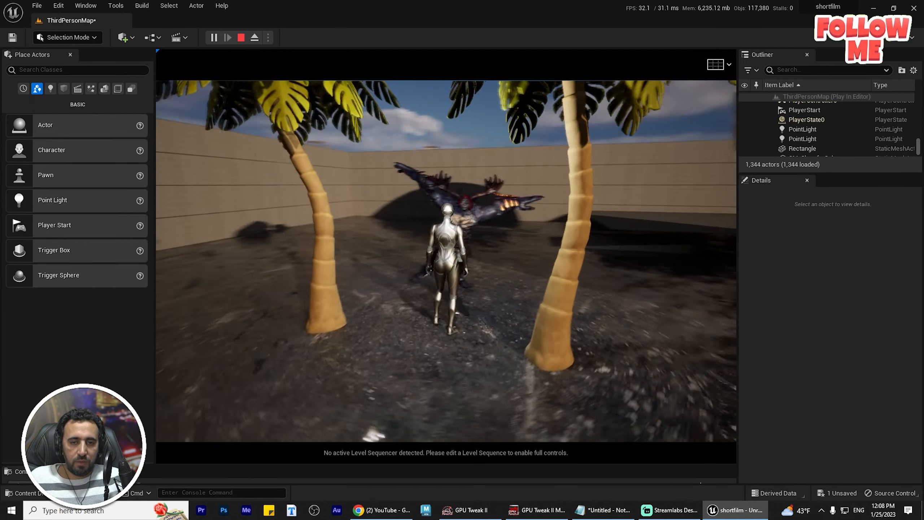
key(s)
key(w)
key(s)
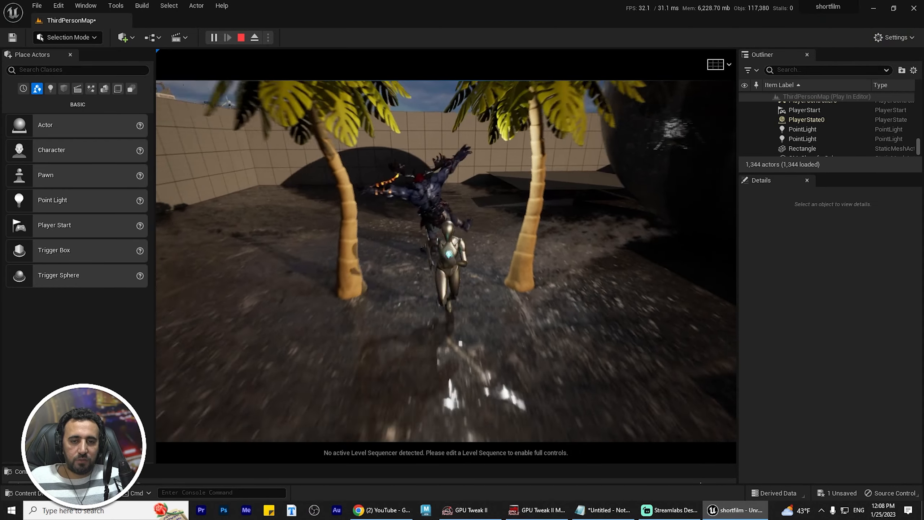
key(space)
key(w)
key(s)
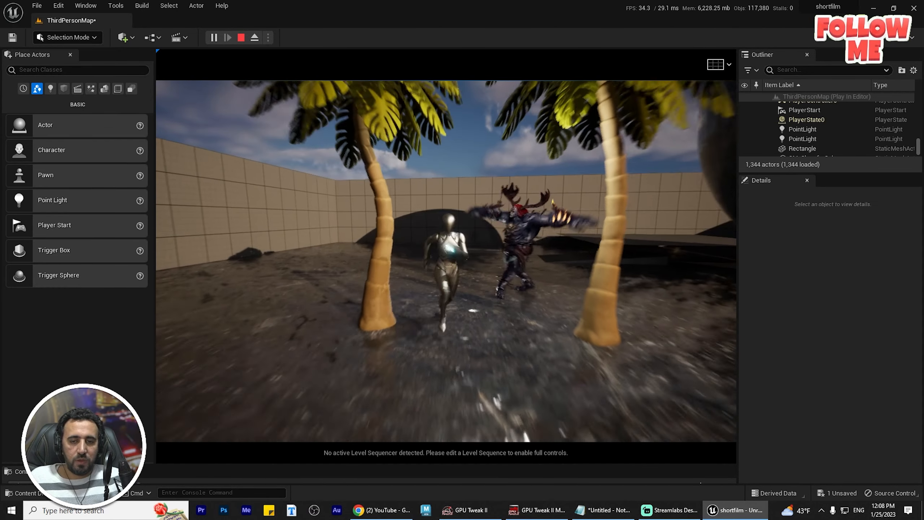
key(w)
key(s)
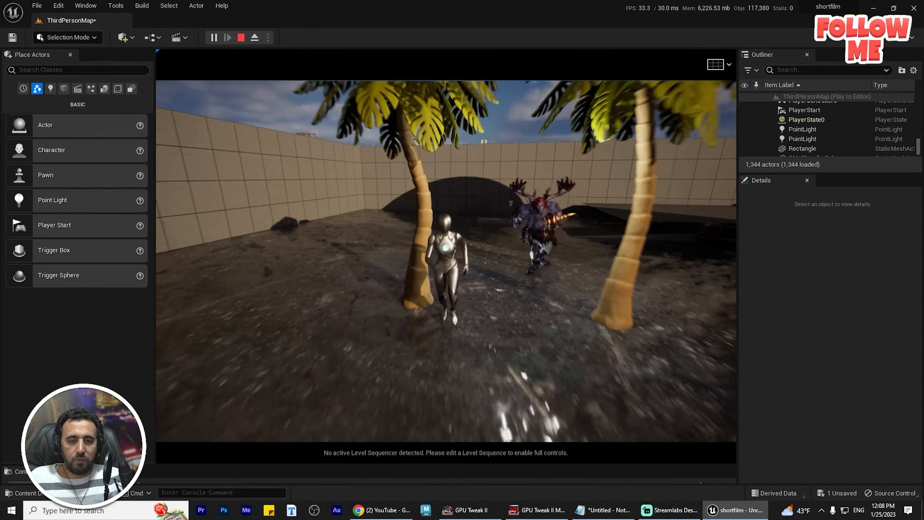
key(w)
key(s)
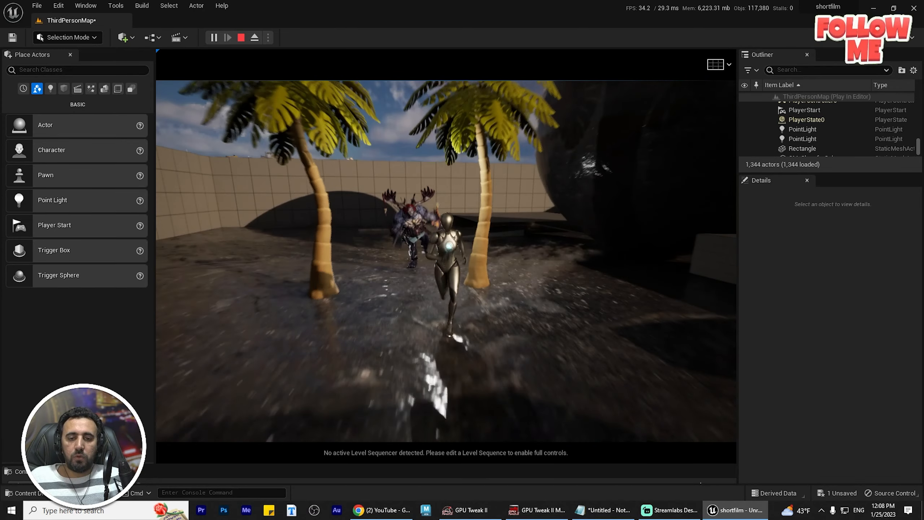
key(w)
key(s)
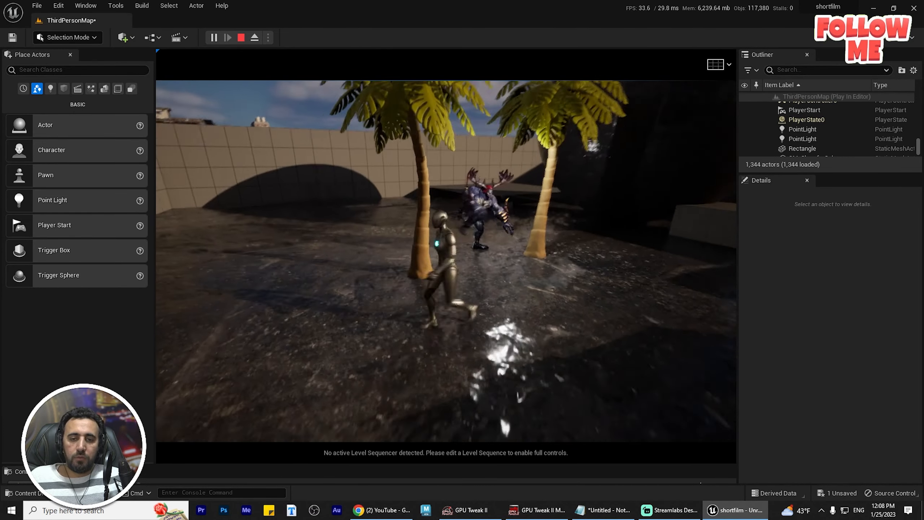
key(w)
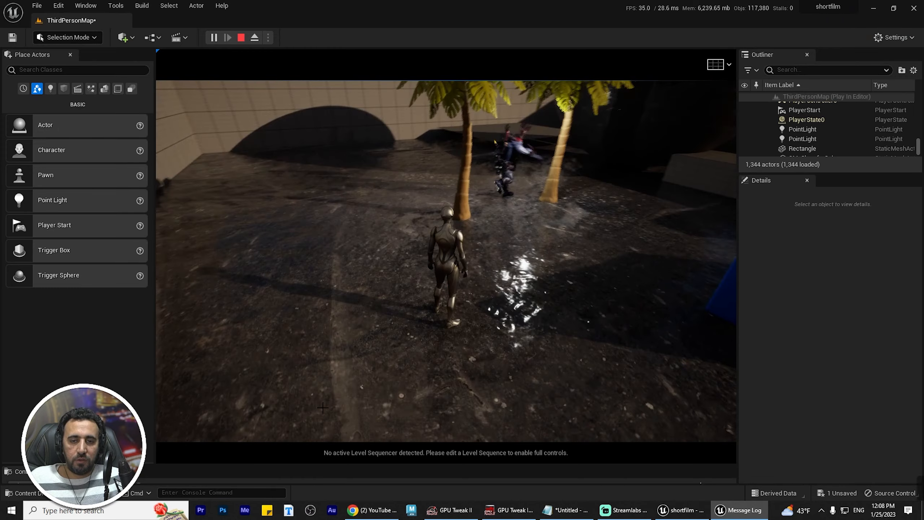
key(Escape)
click(691, 115)
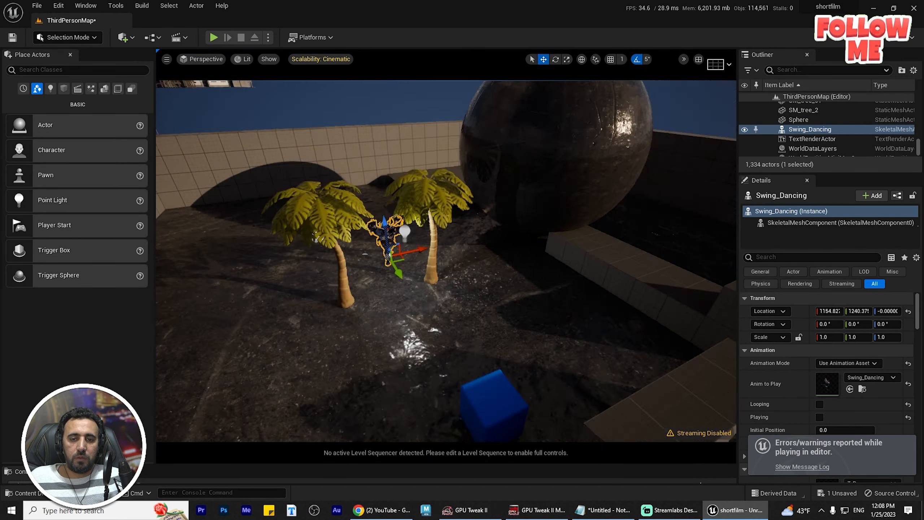
Duplicate the Swing_Dancing character and place the copy along the Y axis at about 798
key(a)
right_drag(449, 279, 509, 269)
alt+drag(494, 244, 402, 224)
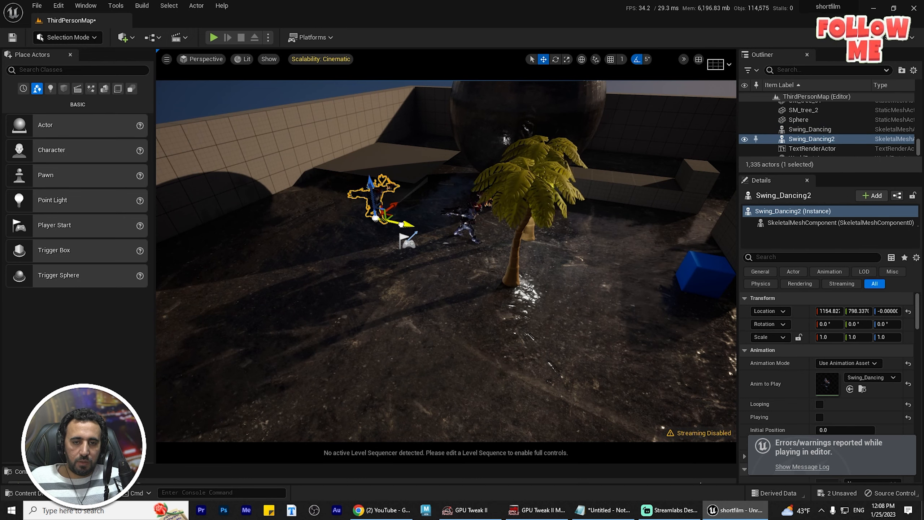
click(506, 280)
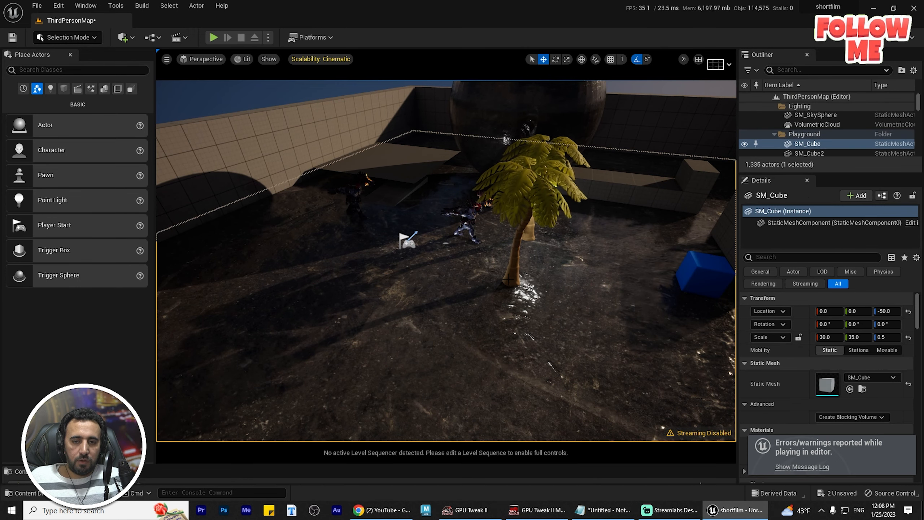
Duplicate both palm trees, SM_tree_01 and SM_tree_2, and place the copies on either side of the second dancing character
right_drag(507, 279, 466, 273)
ctrl+click(630, 290)
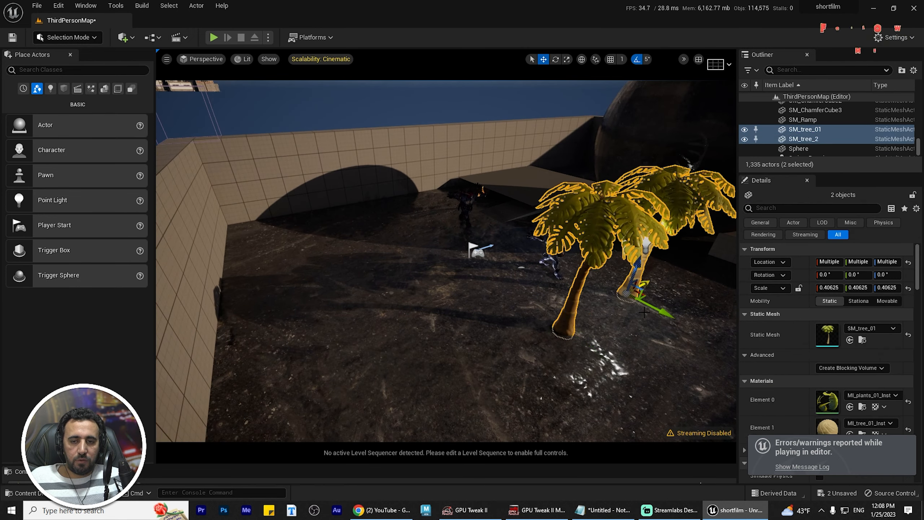
alt+drag(668, 314, 512, 267)
click(512, 267)
right_drag(511, 267, 469, 264)
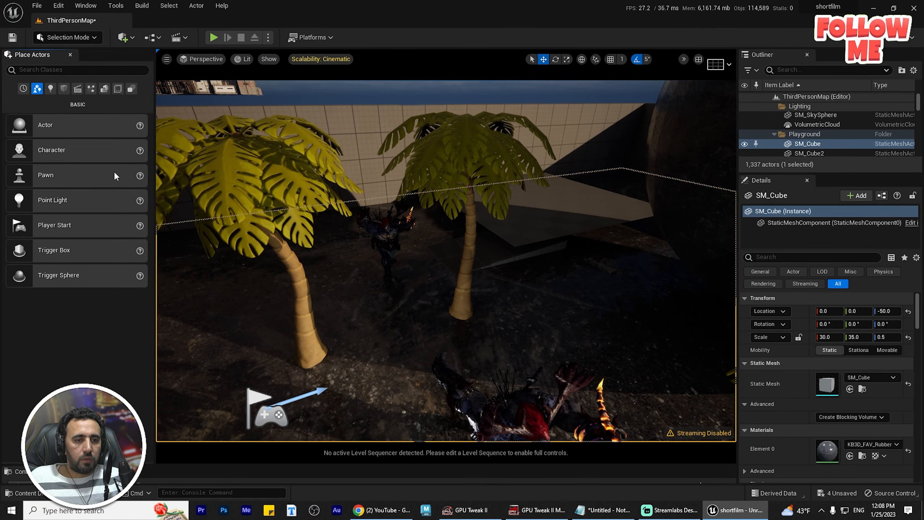
Add a Point Light between the duplicated palm trees, in front of the second dancing character
click(50, 88)
drag(65, 150, 382, 245)
click(387, 232)
right_drag(387, 232, 363, 235)
click(546, 380)
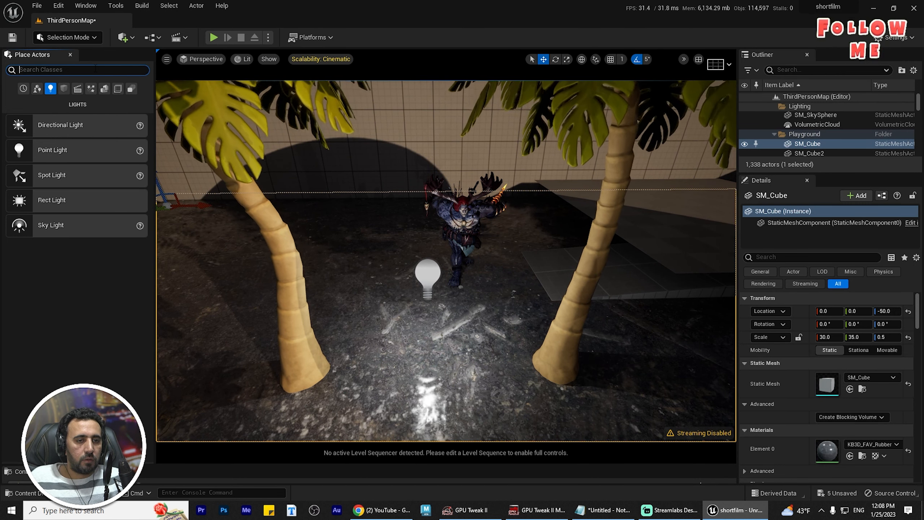
Place a Trigger Box between the duplicated palm trees, in front of the second dancing character, and raise it along Z
text(TRI)
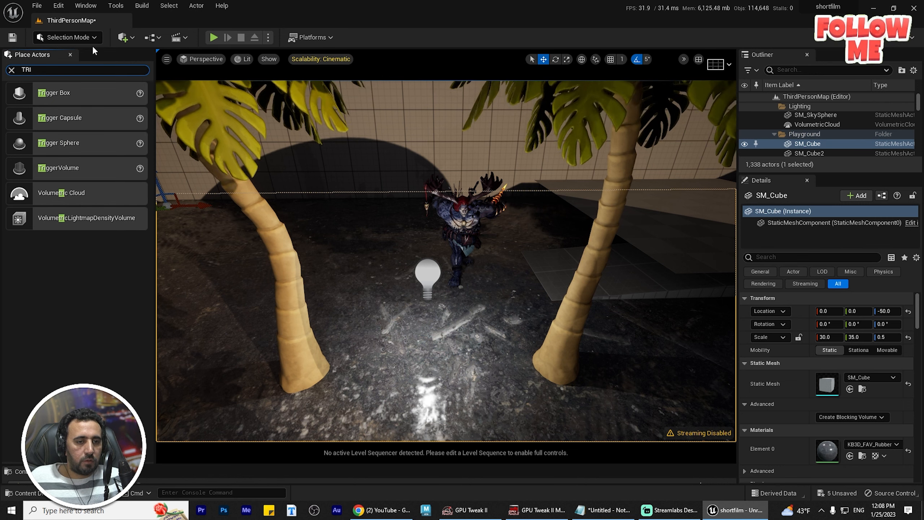
click(86, 277)
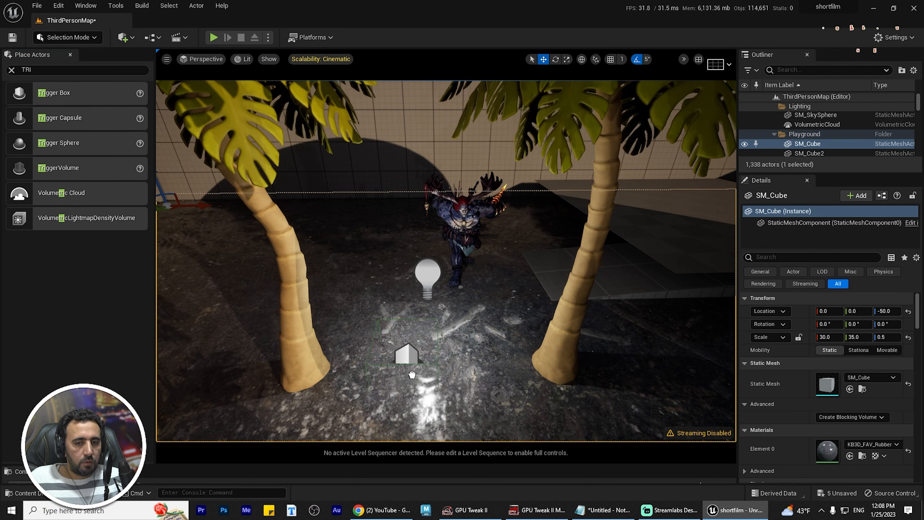
drag(420, 356, 421, 355)
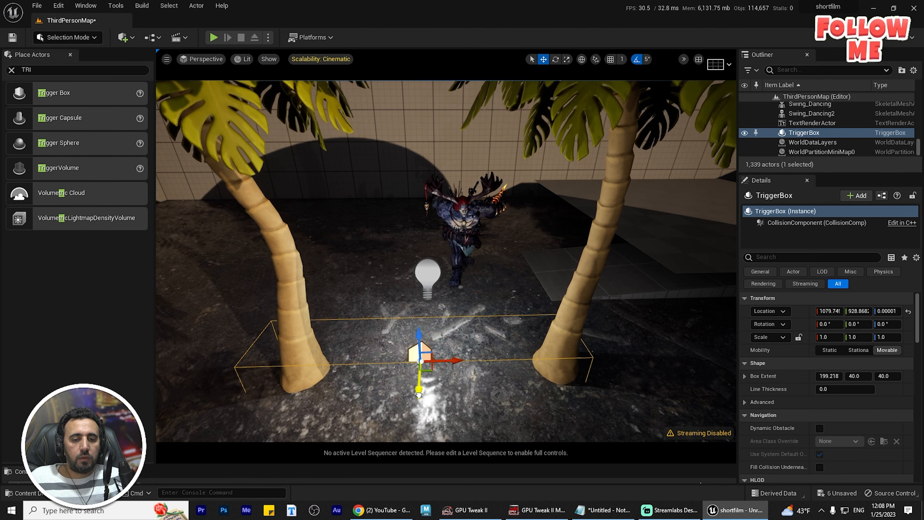
drag(418, 332, 427, 280)
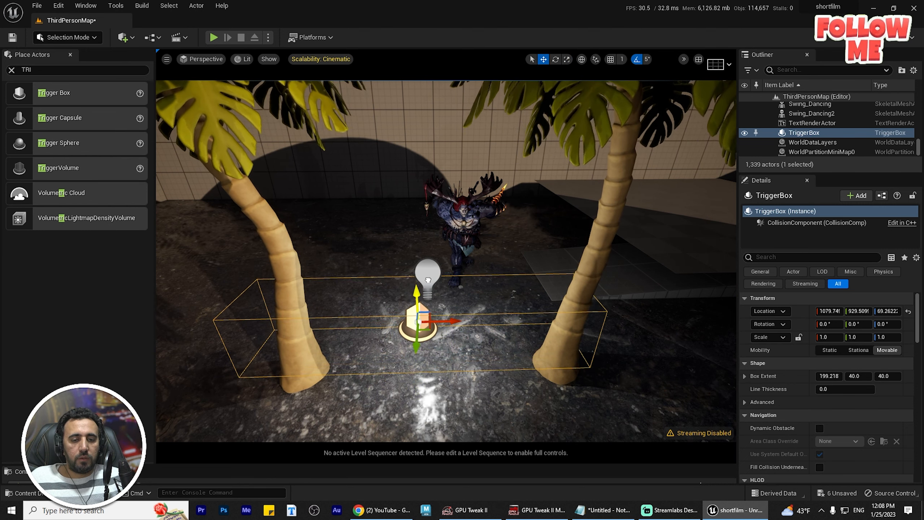
right_click(521, 405)
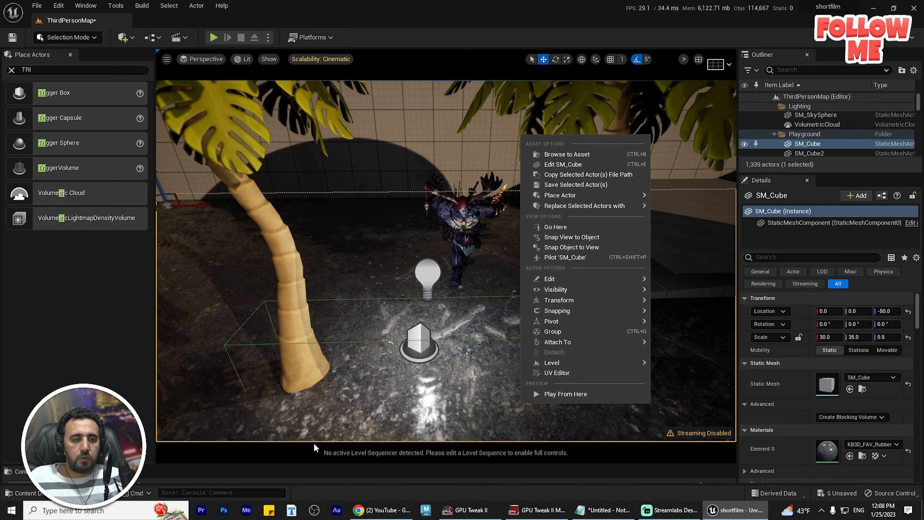
click(427, 239)
click(460, 237)
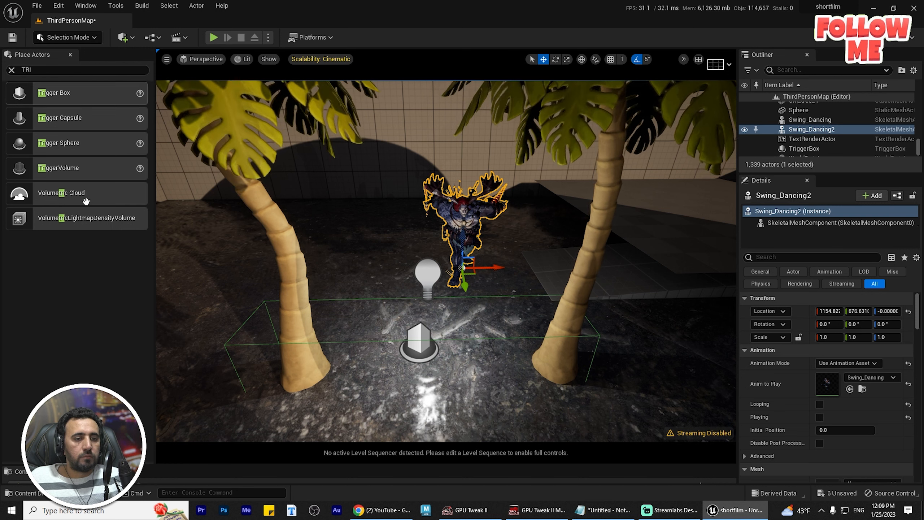
Add an On Actor Begin Overlap event for the new trigger box in the Level Blueprint, above the existing event chain
click(184, 38)
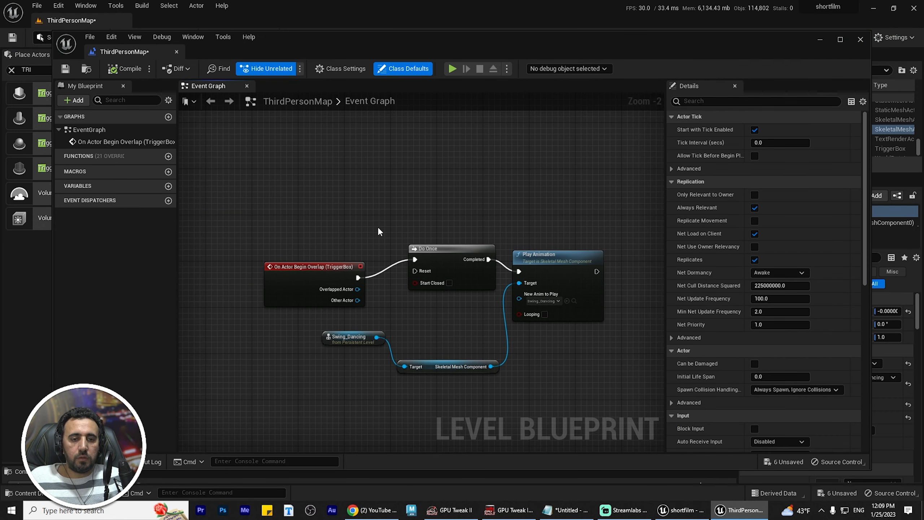
scroll(337, 242, up, 1)
drag(287, 273, 280, 267)
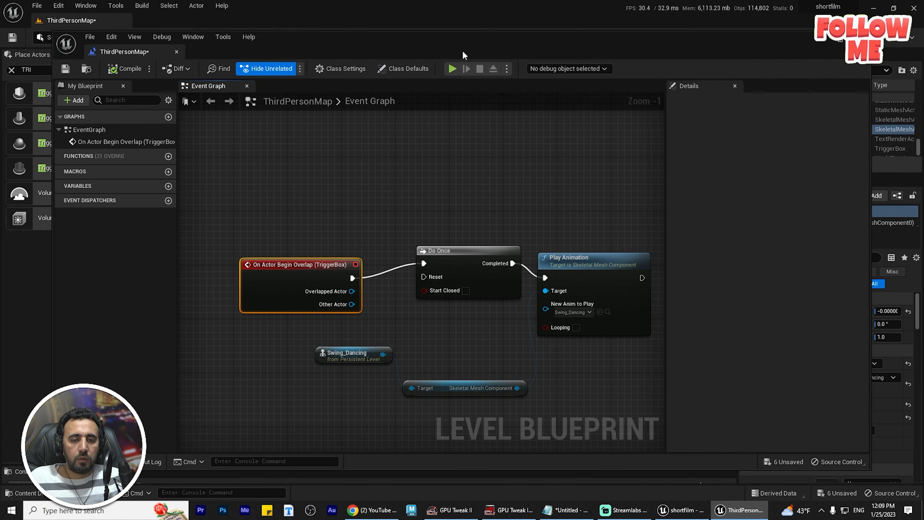
drag(462, 51, 529, 140)
click(419, 339)
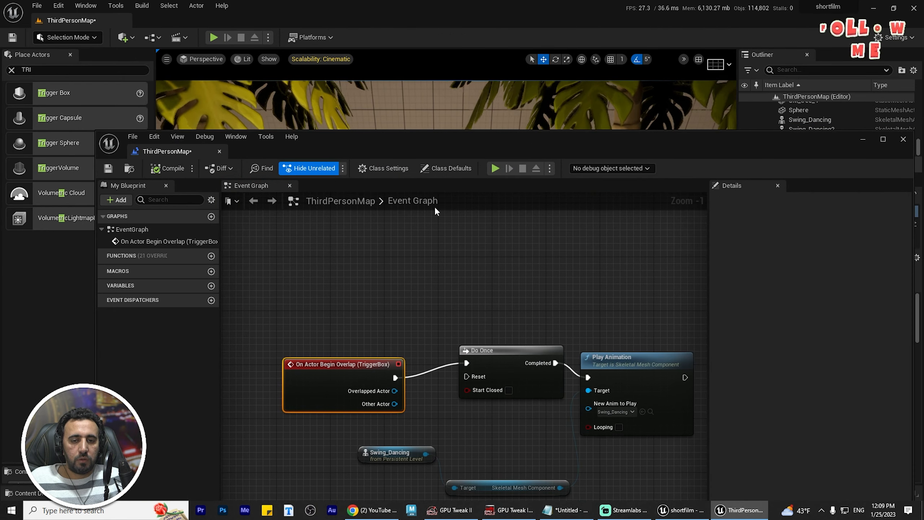
right_click(366, 245)
click(374, 277)
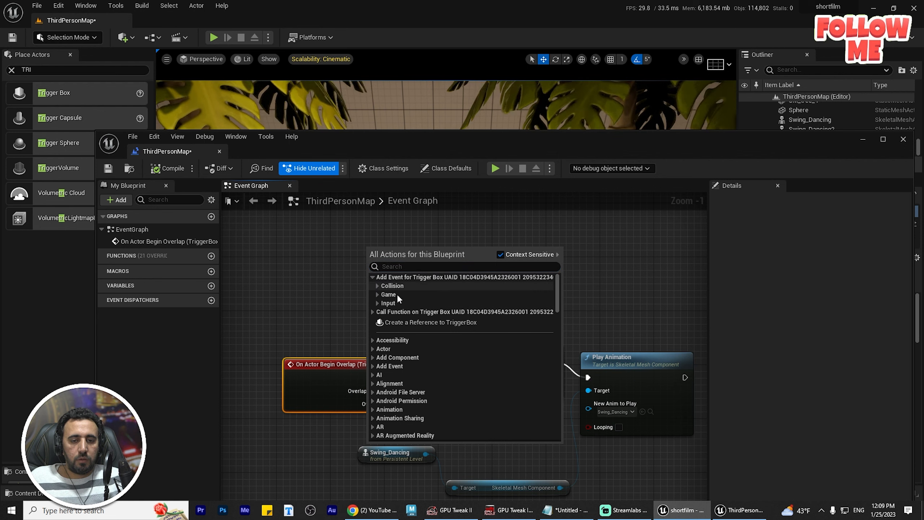
click(377, 285)
click(425, 297)
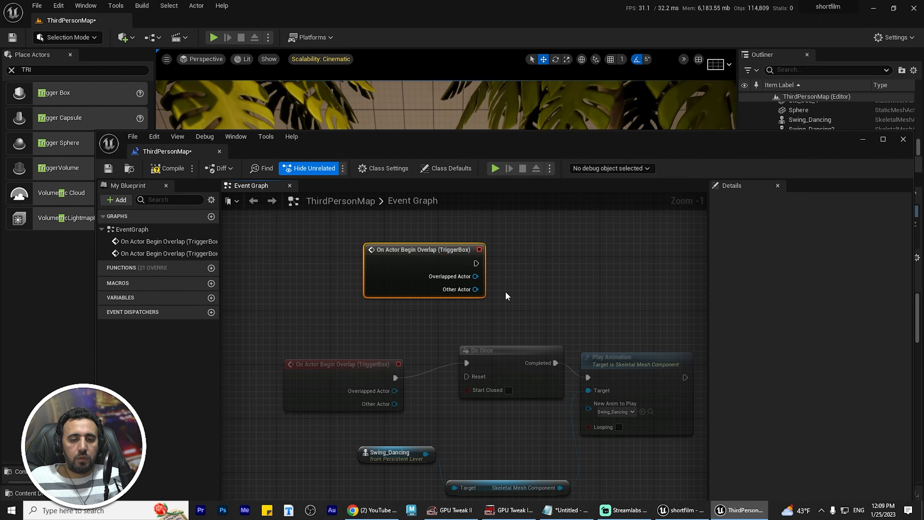
Create a reference to the second dancing character, Swing_Dancing2, beside the new overlap event in the Event Graph
right_drag(531, 286, 438, 313)
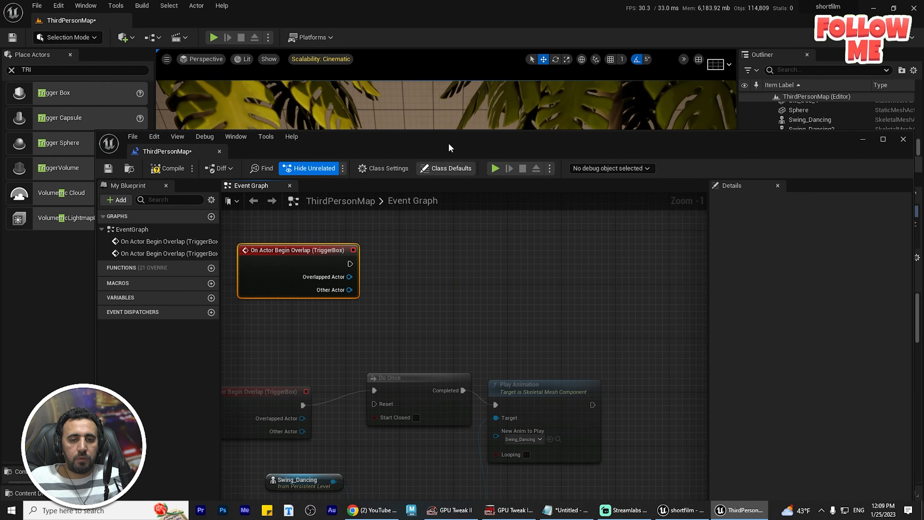
drag(448, 141, 398, 311)
click(468, 288)
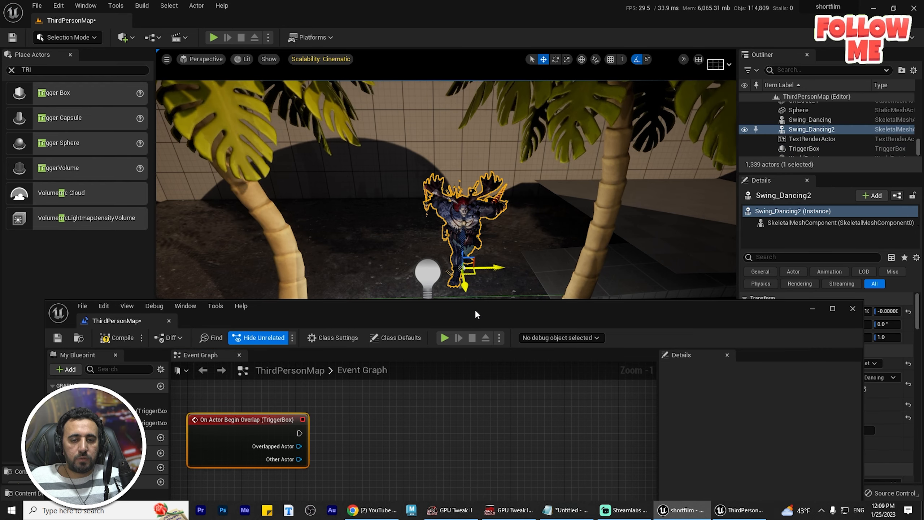
drag(475, 309, 487, 138)
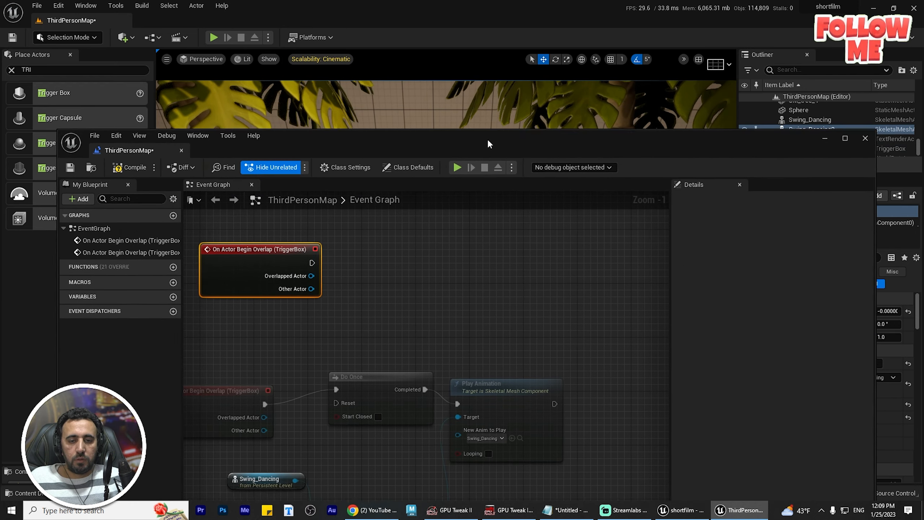
right_click(382, 285)
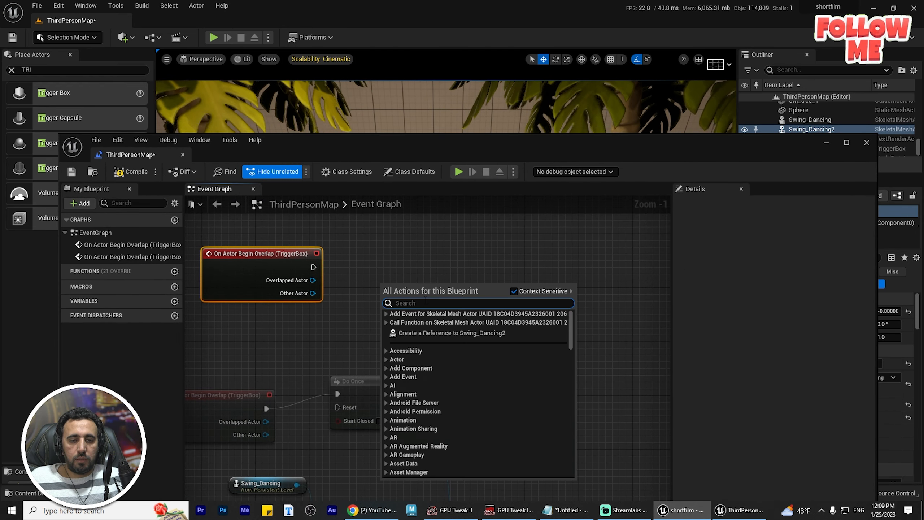
click(430, 334)
Add a Play Animation (SkeletalMeshComponent) node from the Swing_Dancing2 reference and move it clear of the reference
drag(445, 289, 494, 270)
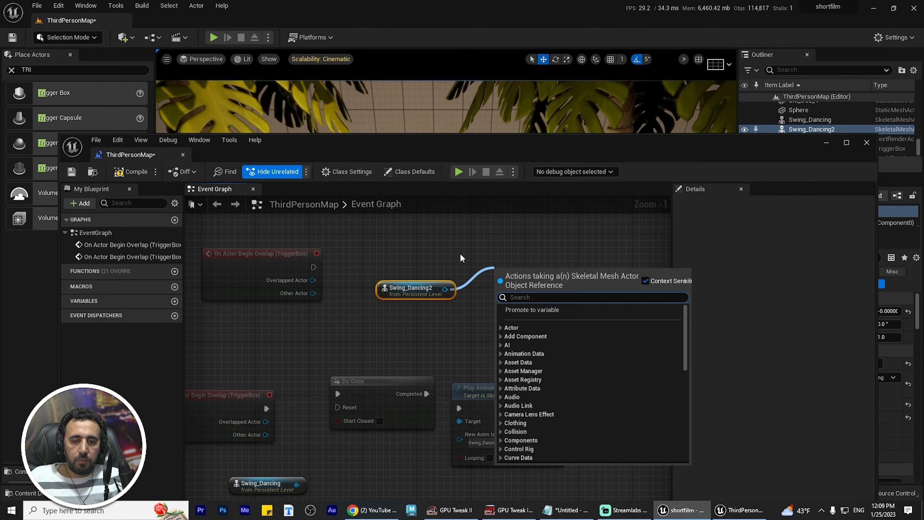
text(PLAY)
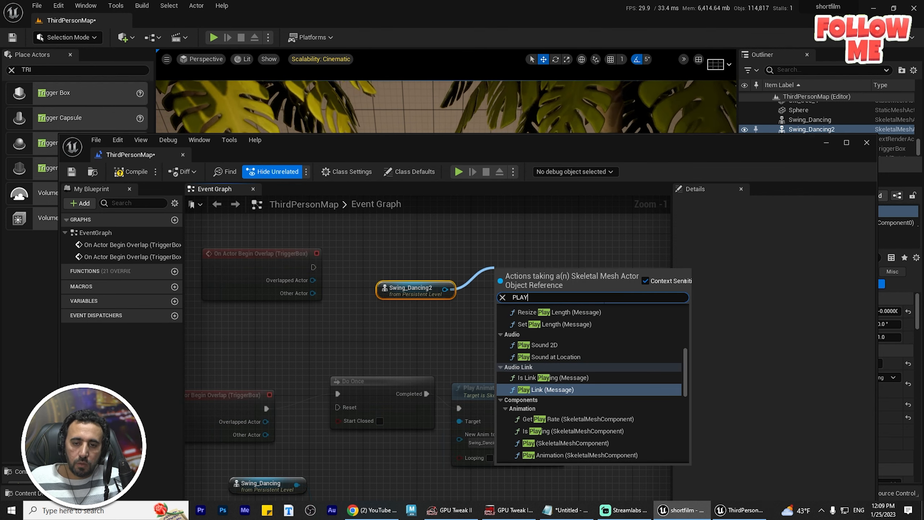
text( ANIM)
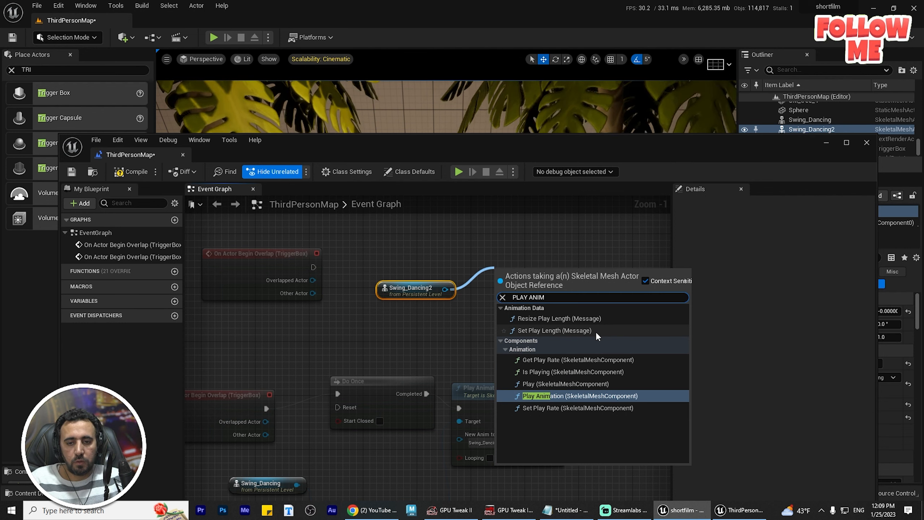
click(572, 396)
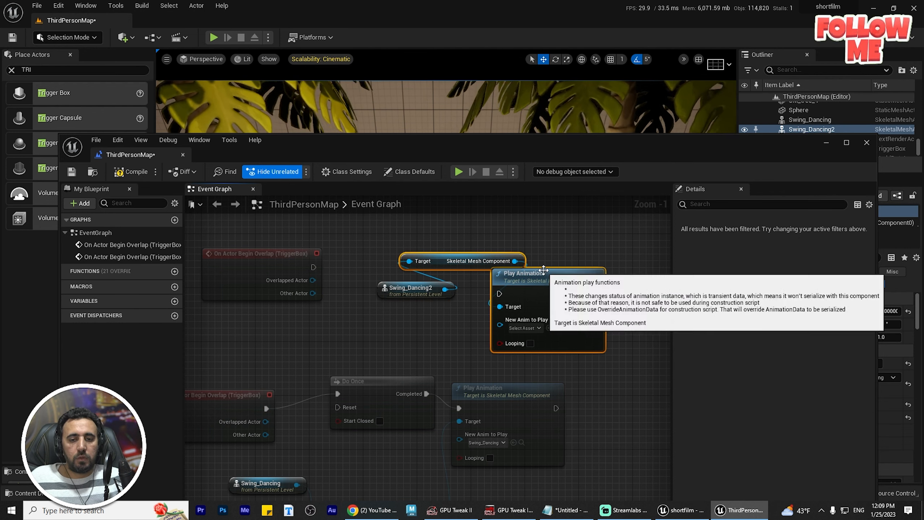
drag(518, 275, 509, 234)
click(488, 292)
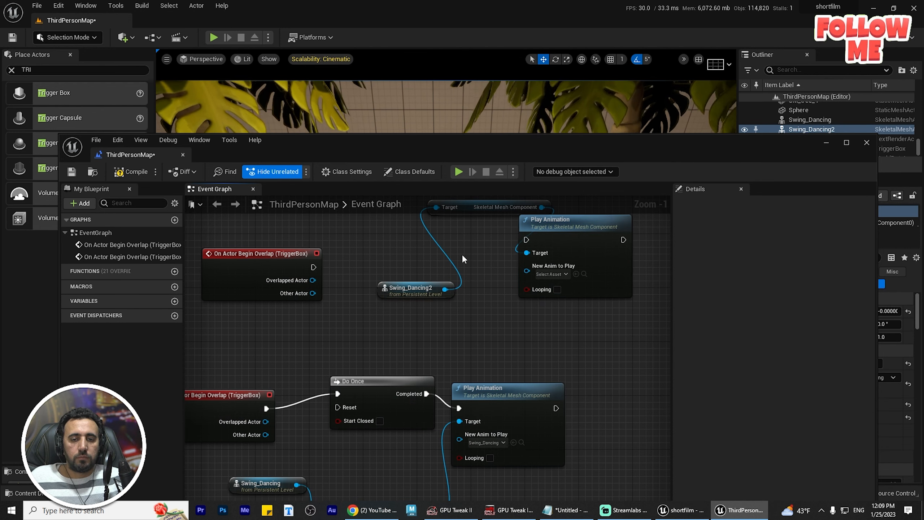
Arrange the new event and Play Animation nodes and connect the event's execution output to Play Animation
drag(533, 223, 573, 223)
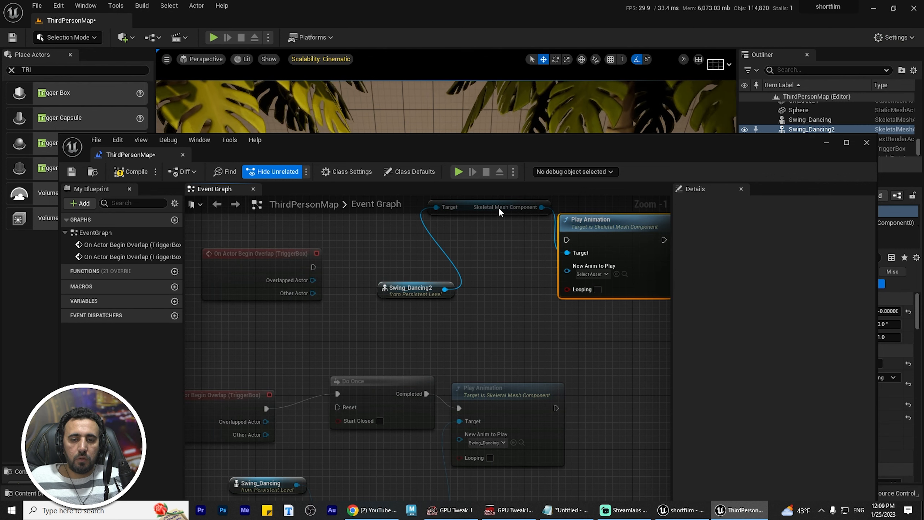
right_click(514, 296)
key(Escape)
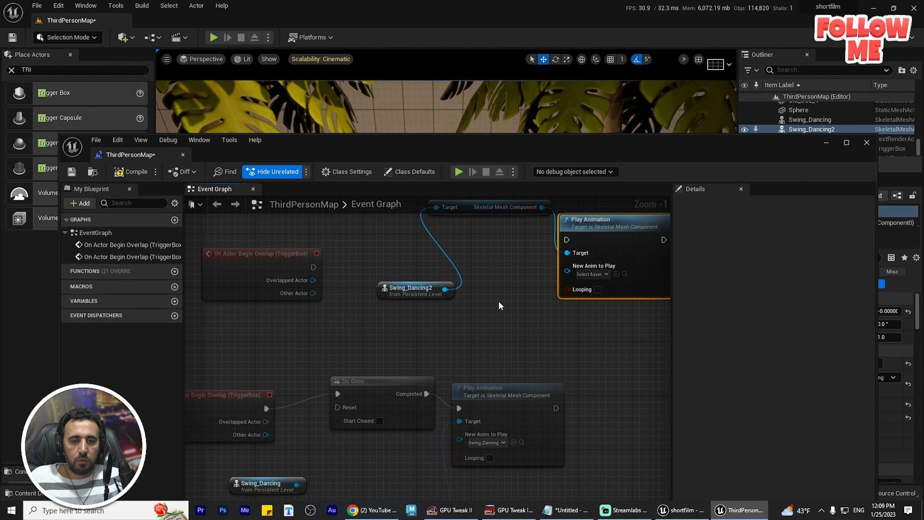
right_drag(493, 271, 428, 381)
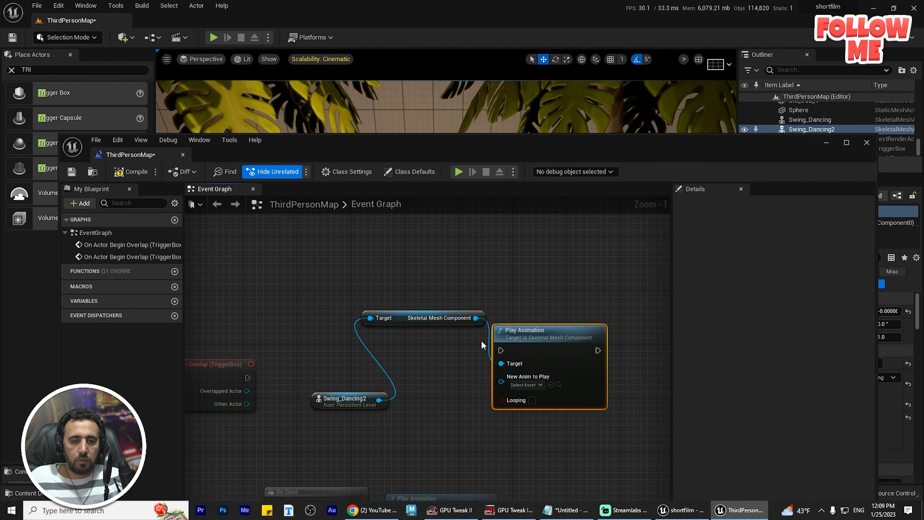
drag(498, 292, 489, 275)
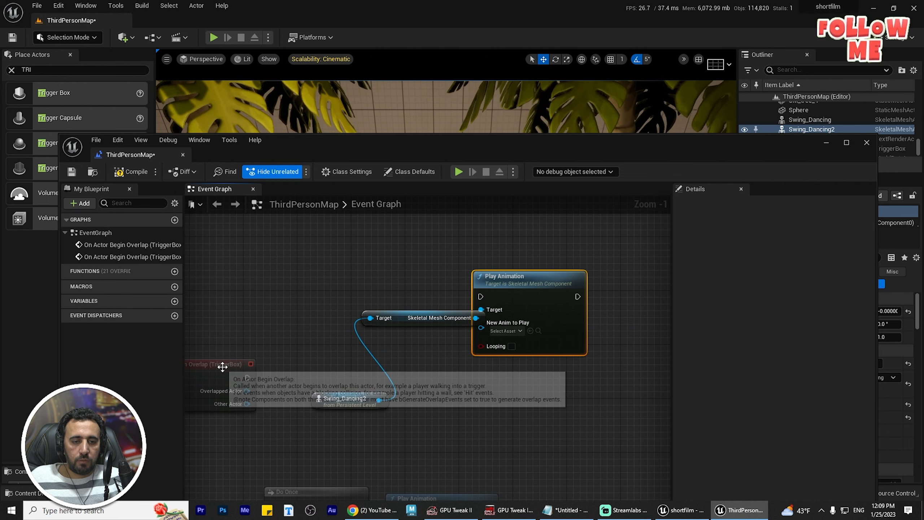
drag(223, 367, 344, 280)
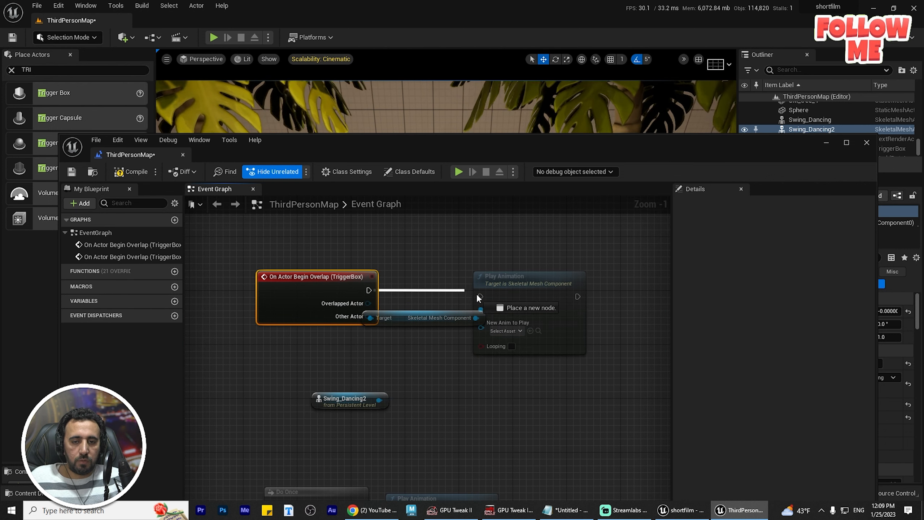
drag(478, 298, 480, 297)
drag(506, 341, 553, 320)
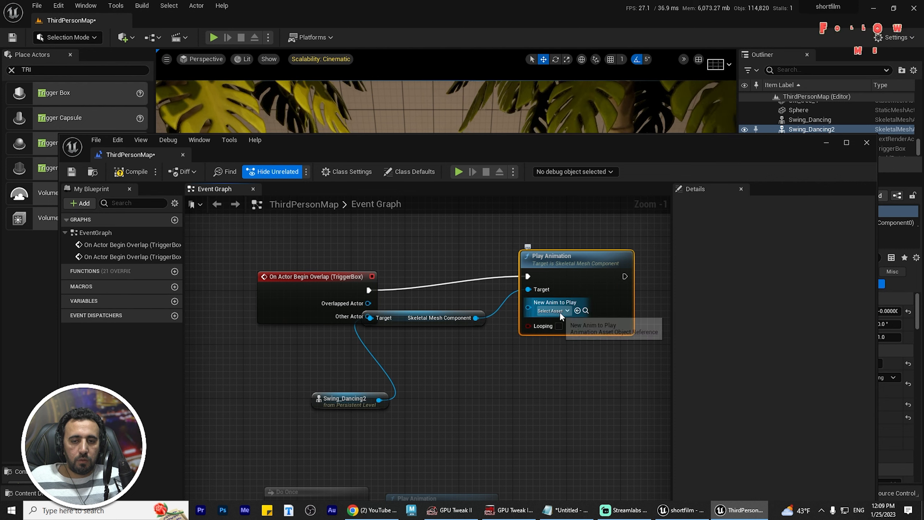
click(556, 312)
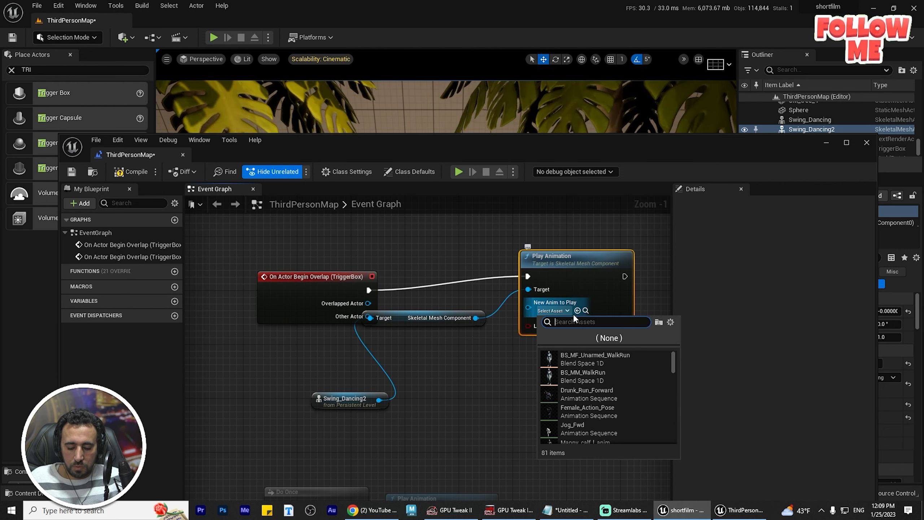
text(RUN)
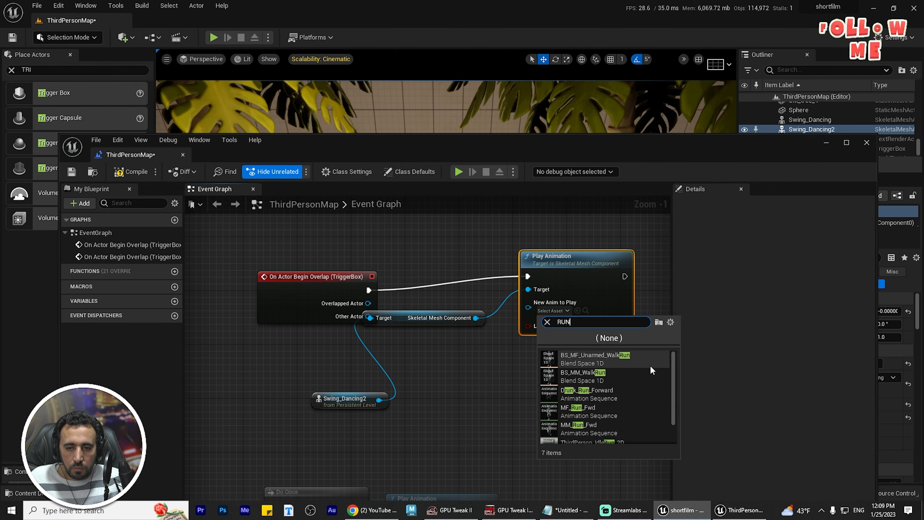
click(517, 151)
drag(517, 151, 141, 241)
right_drag(320, 182, 310, 215)
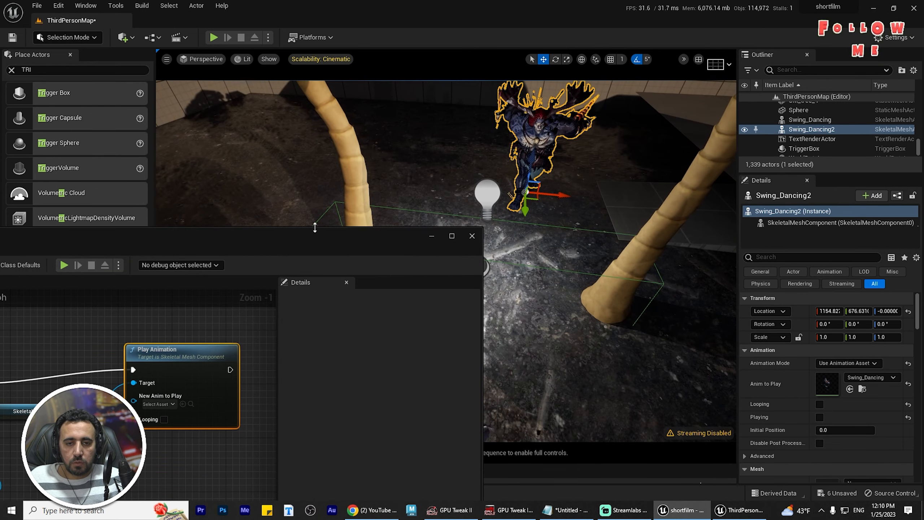
drag(315, 227, 556, 110)
Set New Anim to Play on the new Play Animation node to Drunk_Run_Forward
click(395, 282)
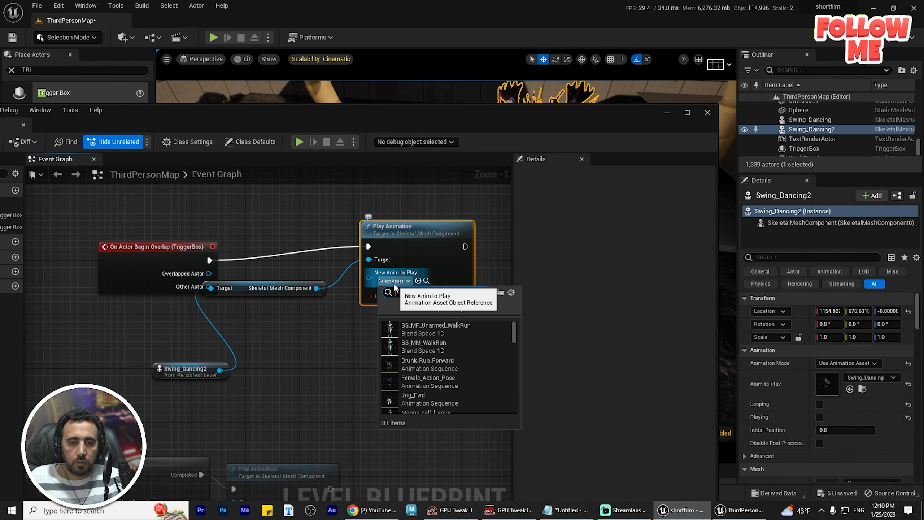
text(dan)
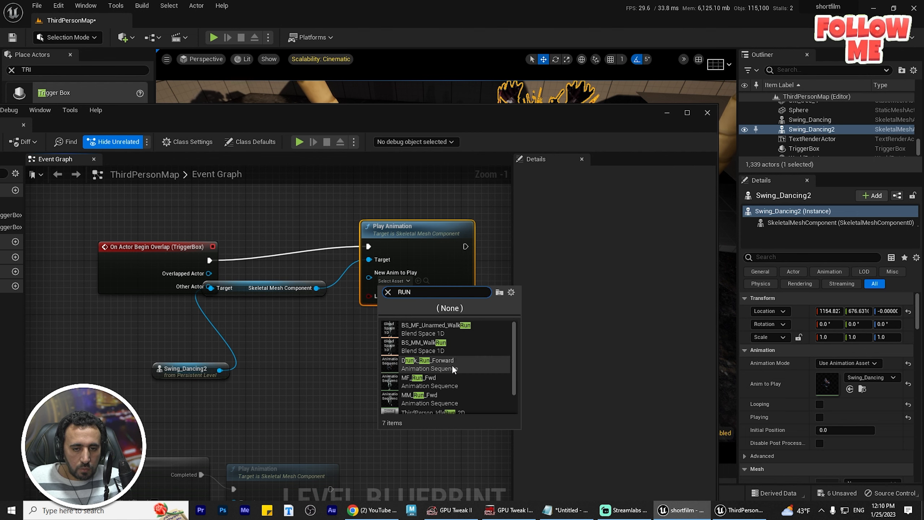
click(419, 365)
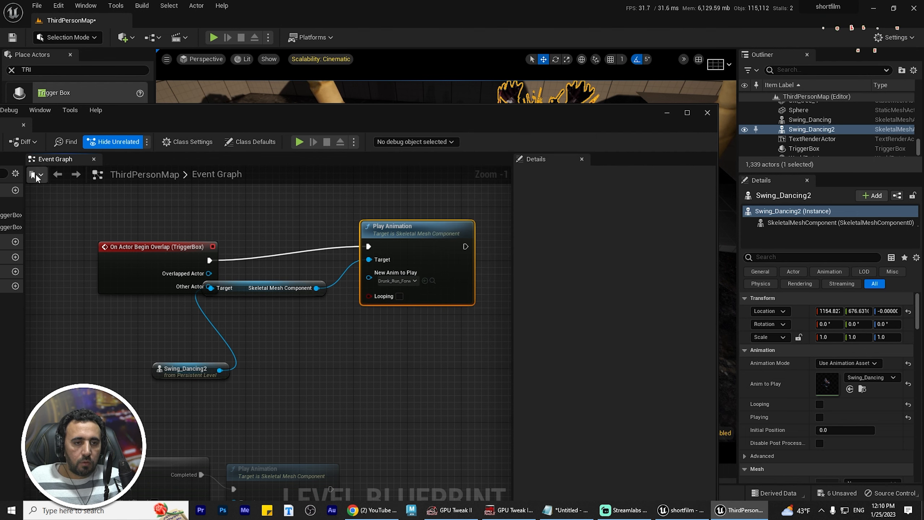
Close the Level Blueprint, playtest by walking the character past both monsters, and stop the session and dismiss the message log
drag(250, 121, 332, 126)
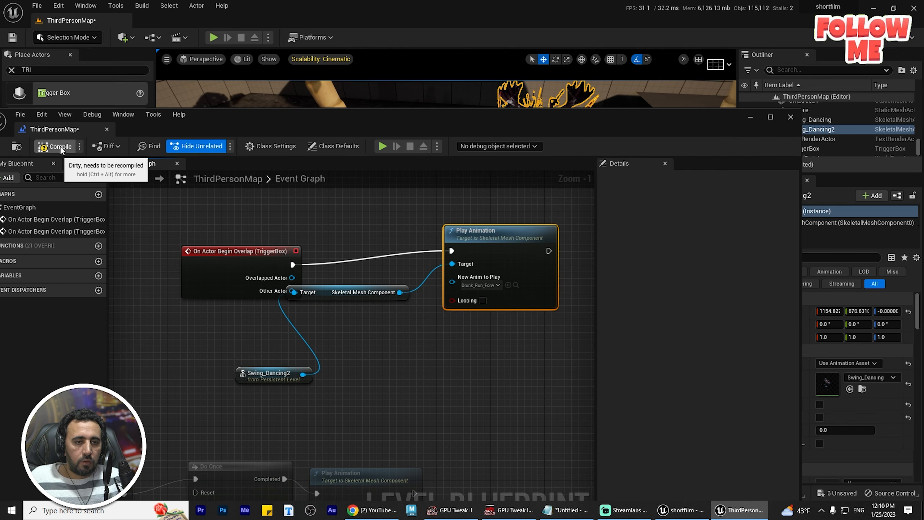
click(791, 117)
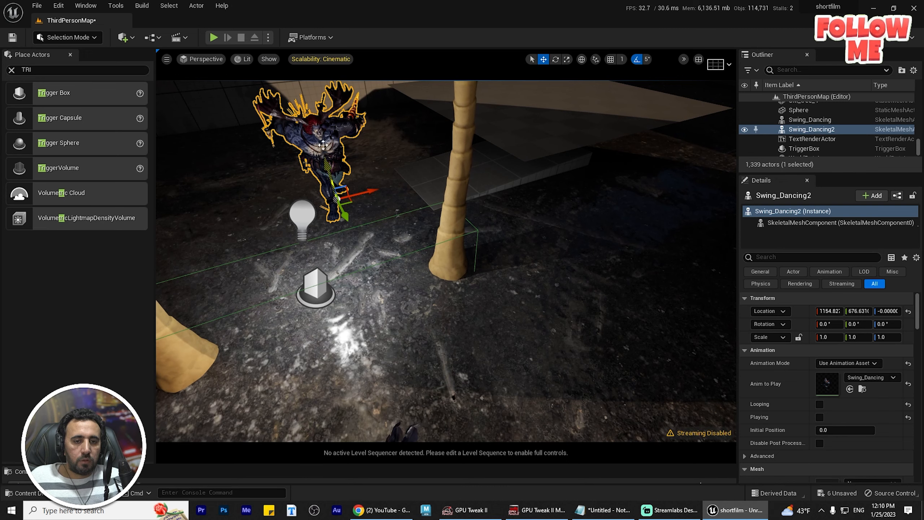
click(214, 37)
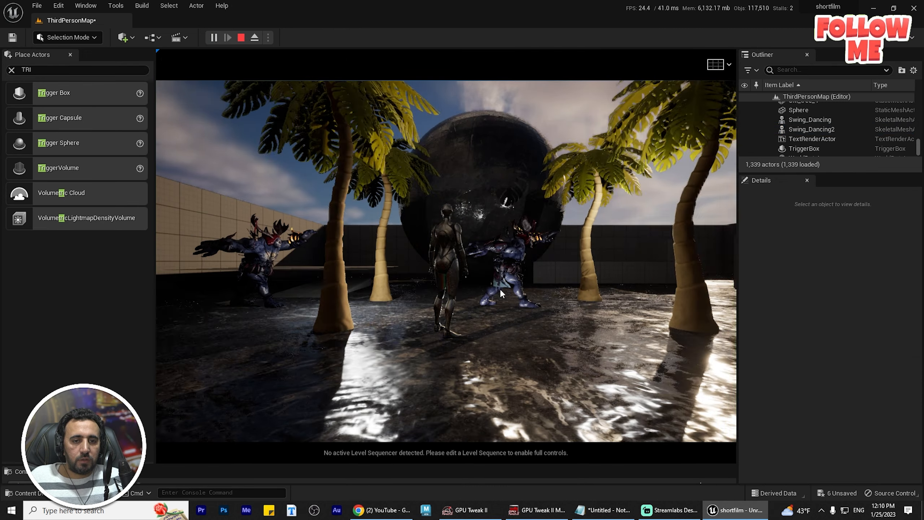
key(w)
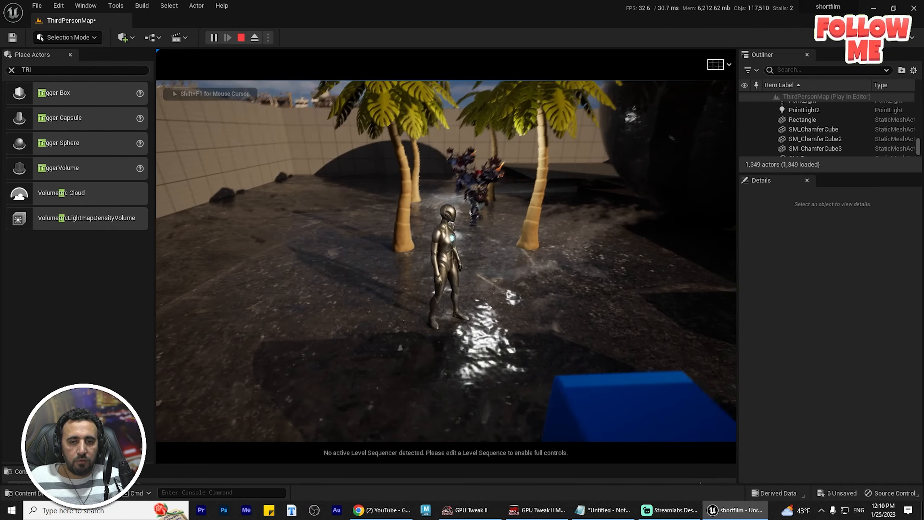
key(w)
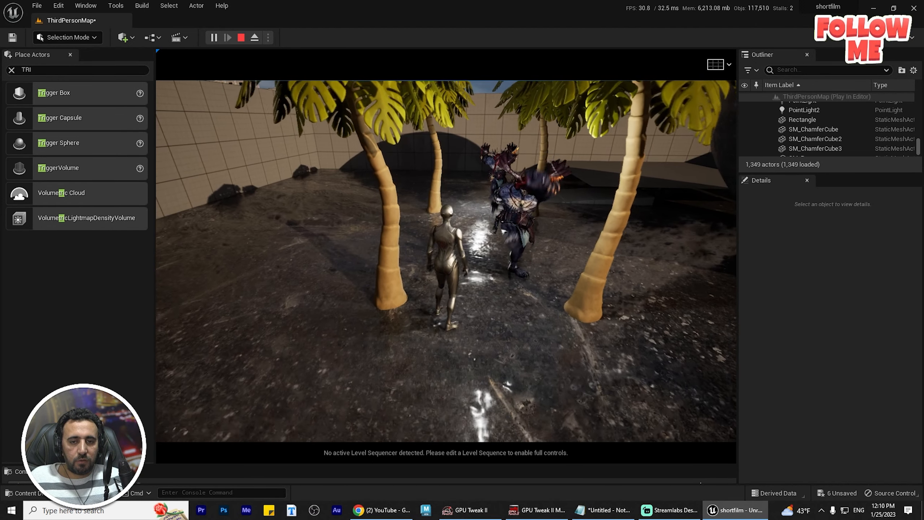
key(w)
key(w)
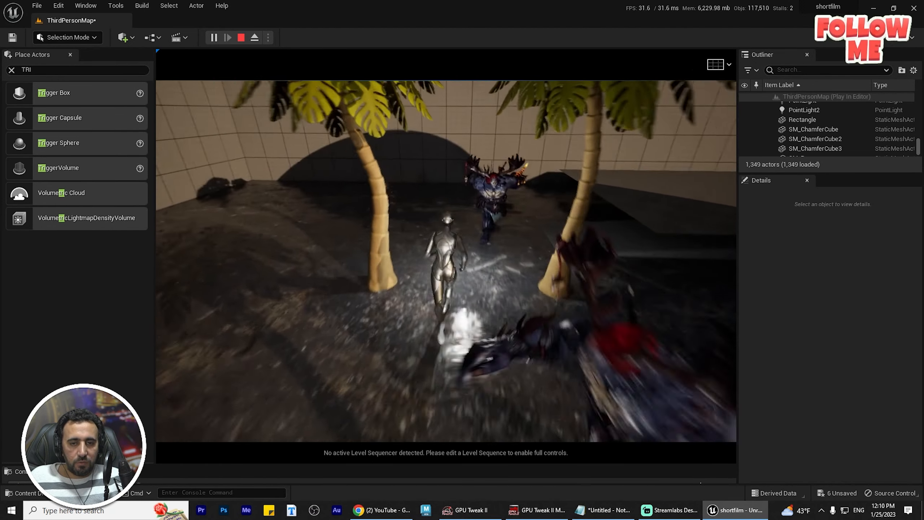
key(a)
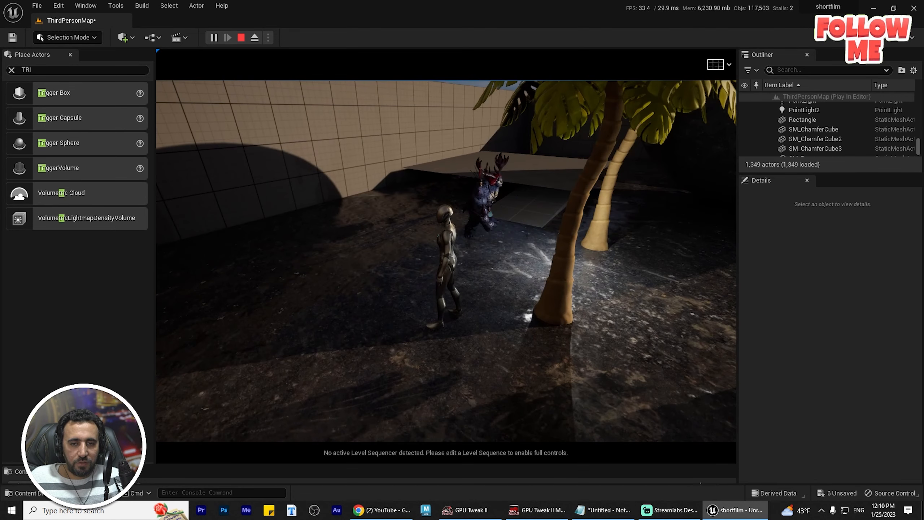
key(s)
key(d)
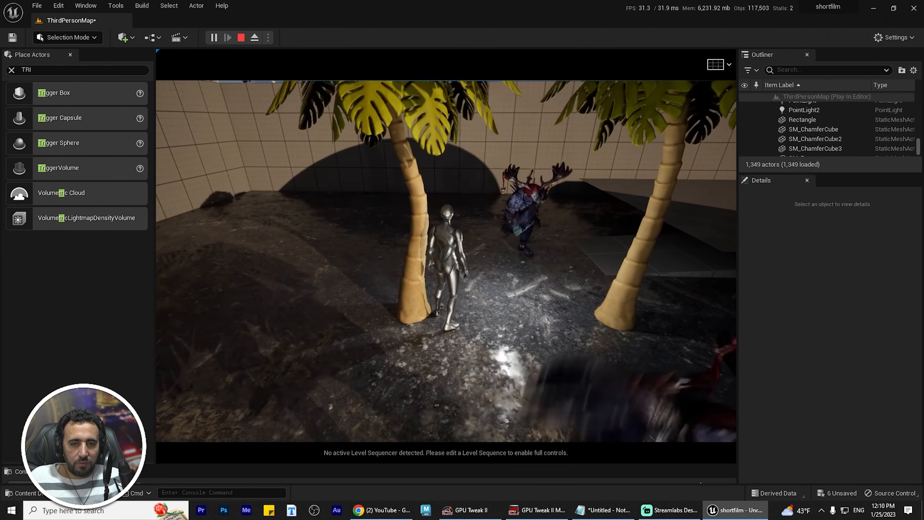
key(d)
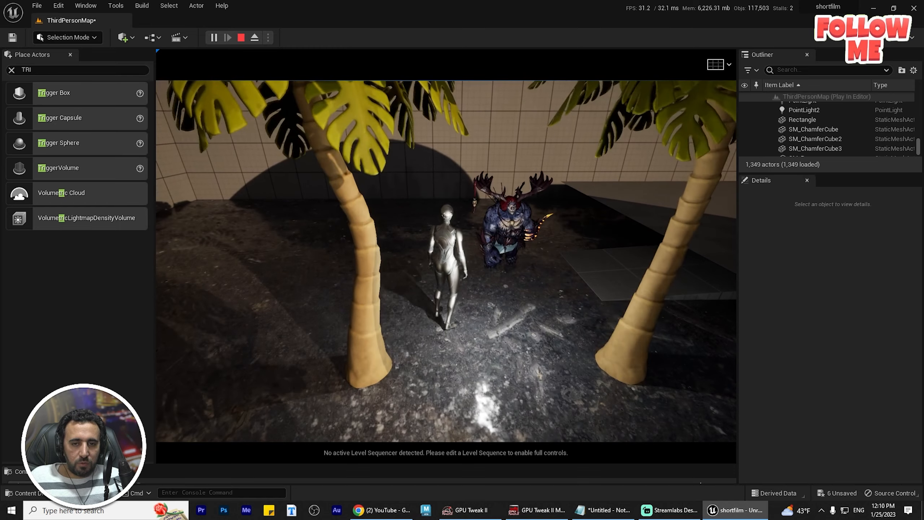
key(Escape)
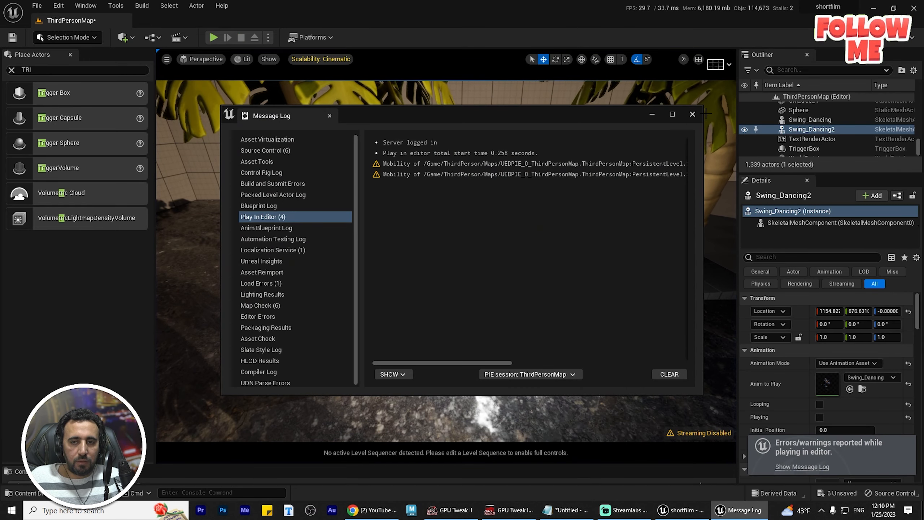
click(692, 114)
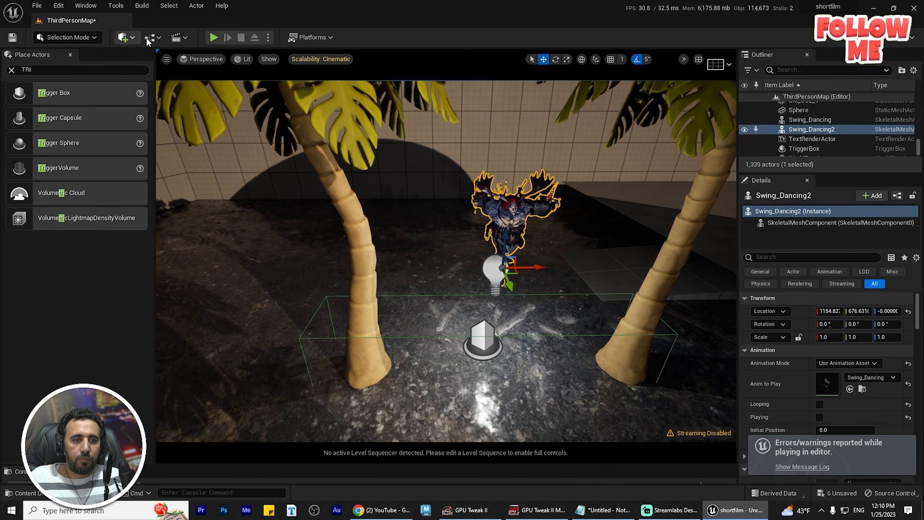
Enable Looping on the Drunk_Run_Forward Play Animation node in the Level Blueprint, and place its Skeletal Mesh Component node beside the Swing_Dancing2 reference
click(152, 37)
click(197, 106)
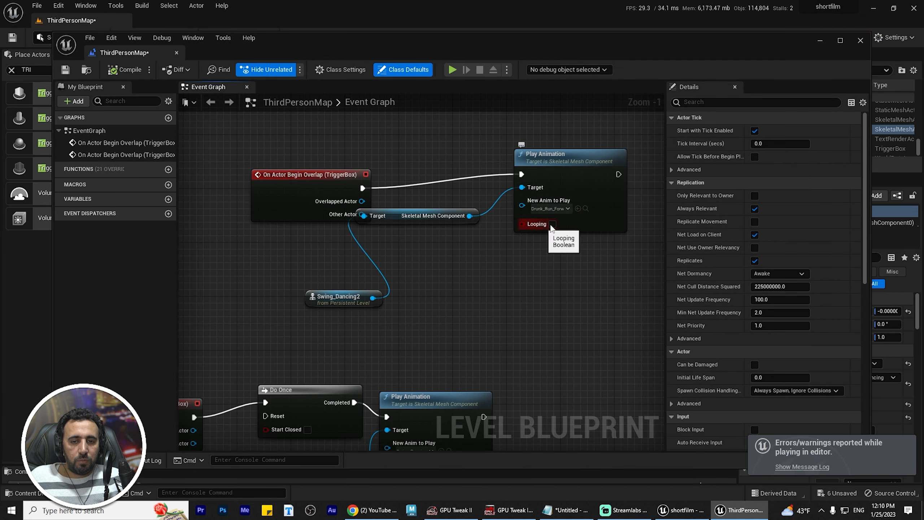
drag(395, 216, 430, 305)
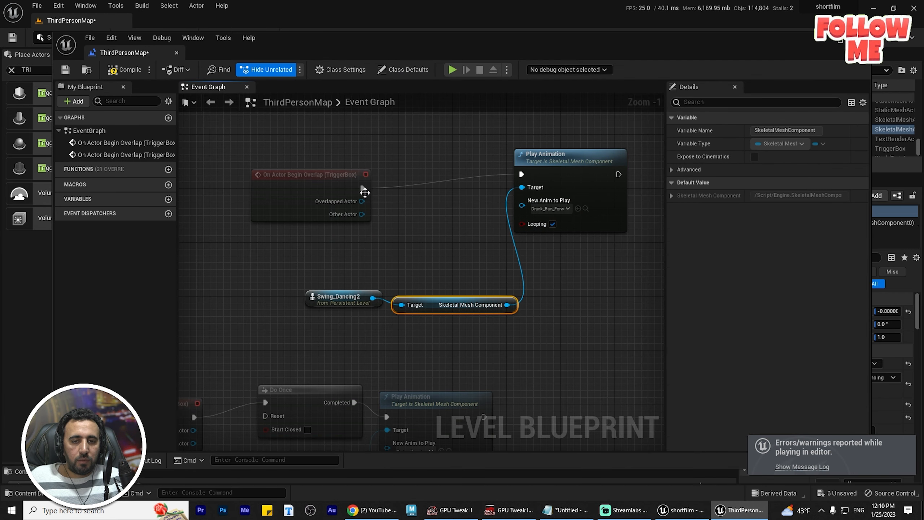
Insert a Do Once node between the second trigger's overlap event and its Play Animation node
drag(361, 188, 422, 166)
text(DO)
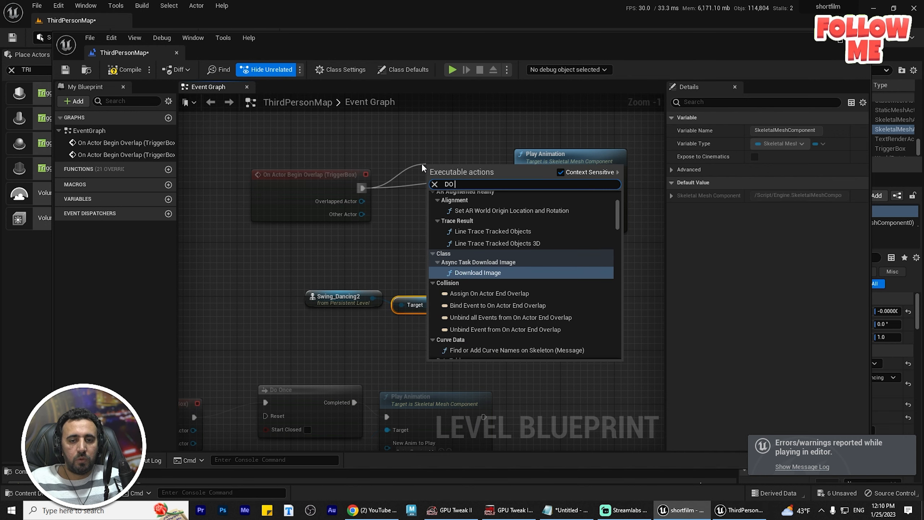
text( ONCE)
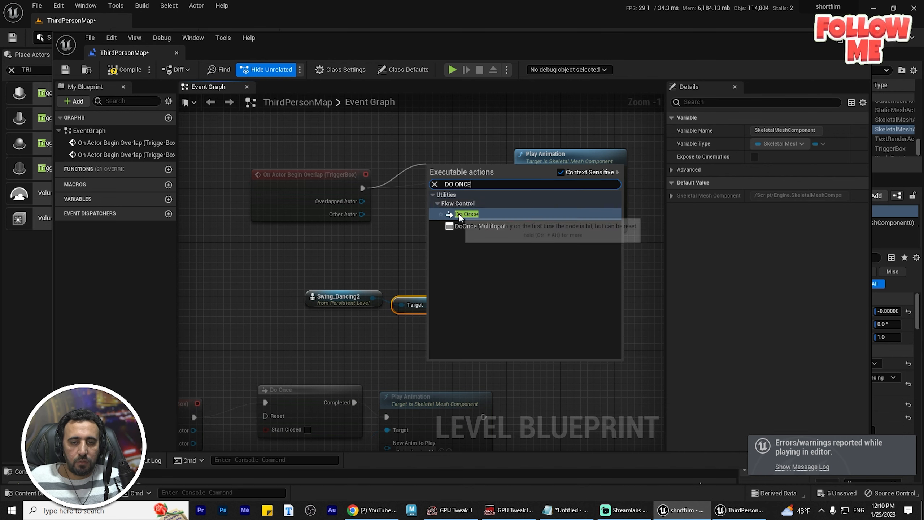
key(Return)
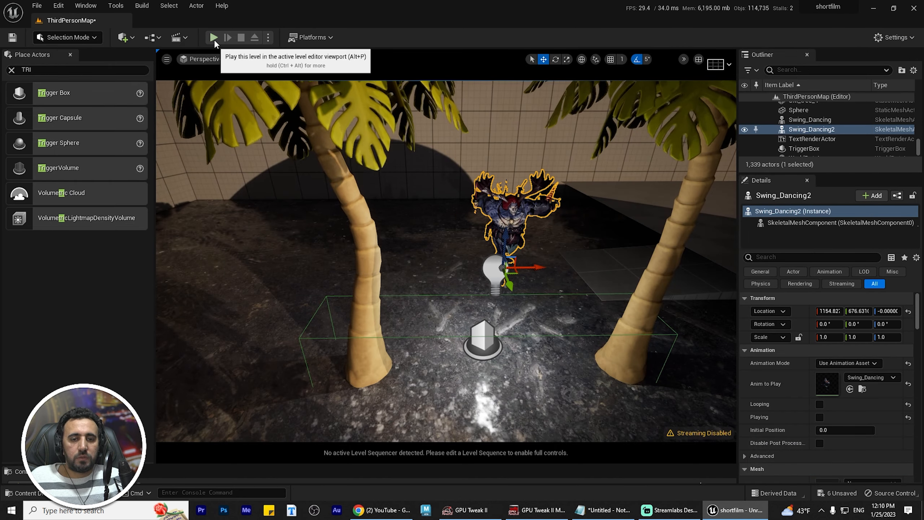
Move the Player Start away from the trigger boxes to about 900, 1721.5, 92 near the blue cube
click(214, 38)
key(Escape)
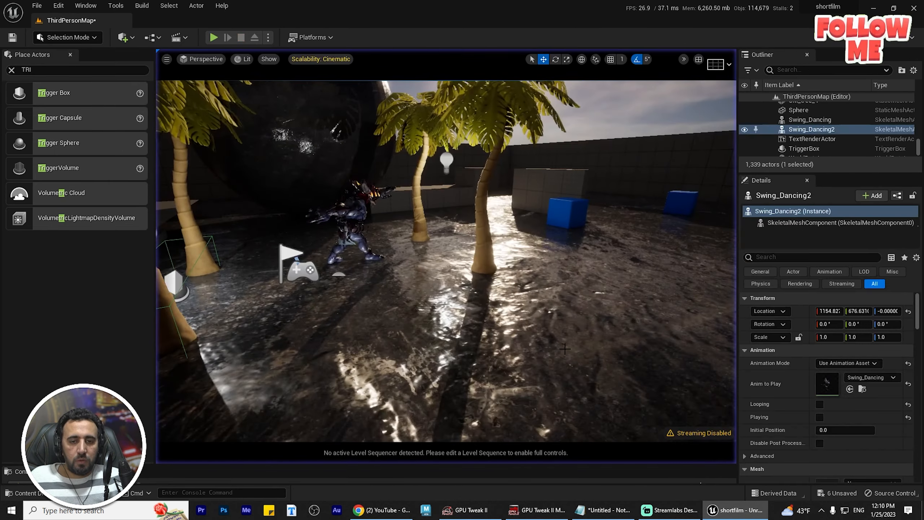
scroll(518, 302, down, 3)
click(369, 264)
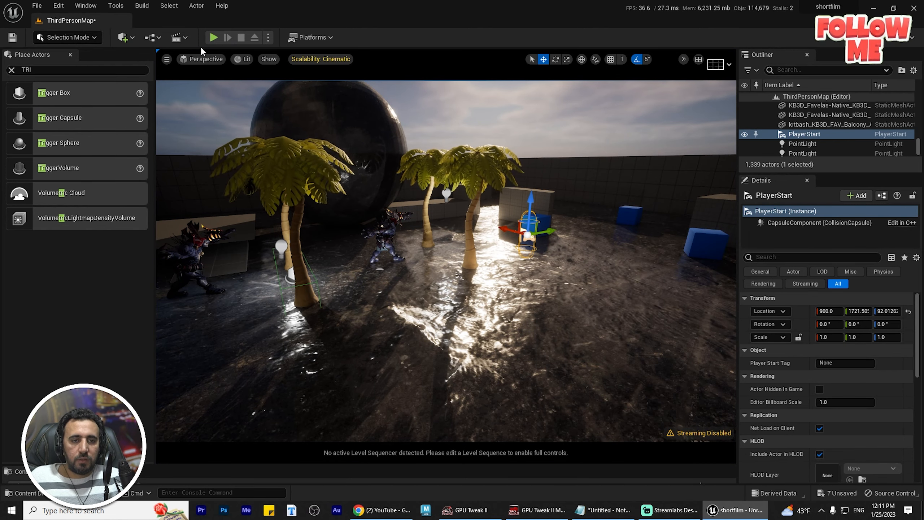
Playtest from the new Player Start by walking through the trigger areas repeatedly, and stop the session and dismiss the message log
click(215, 36)
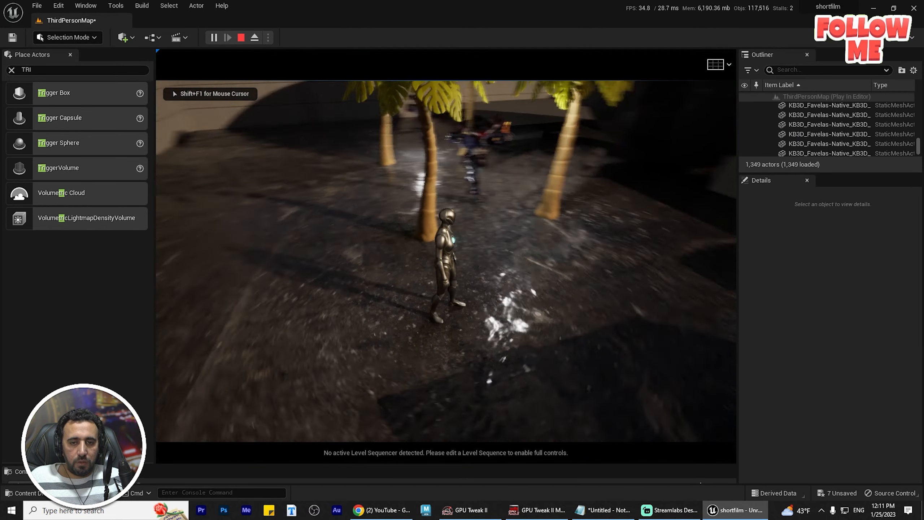
key(w)
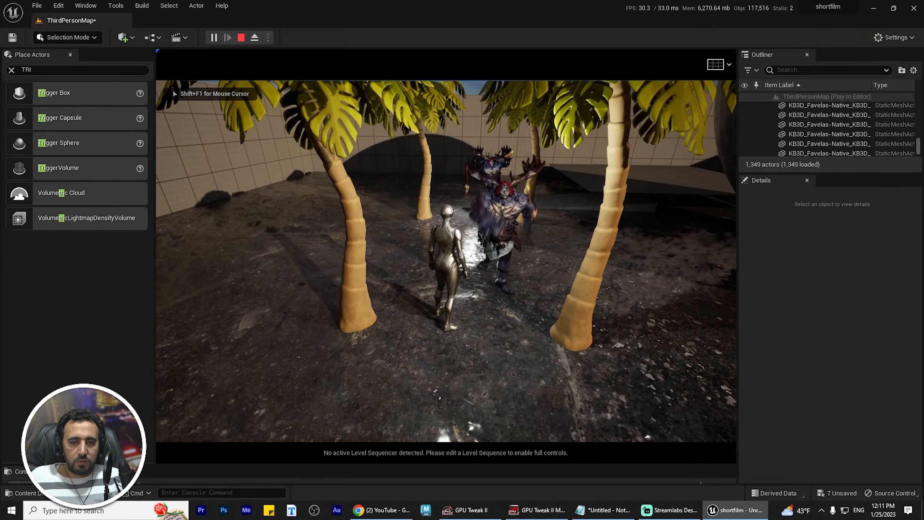
key(w)
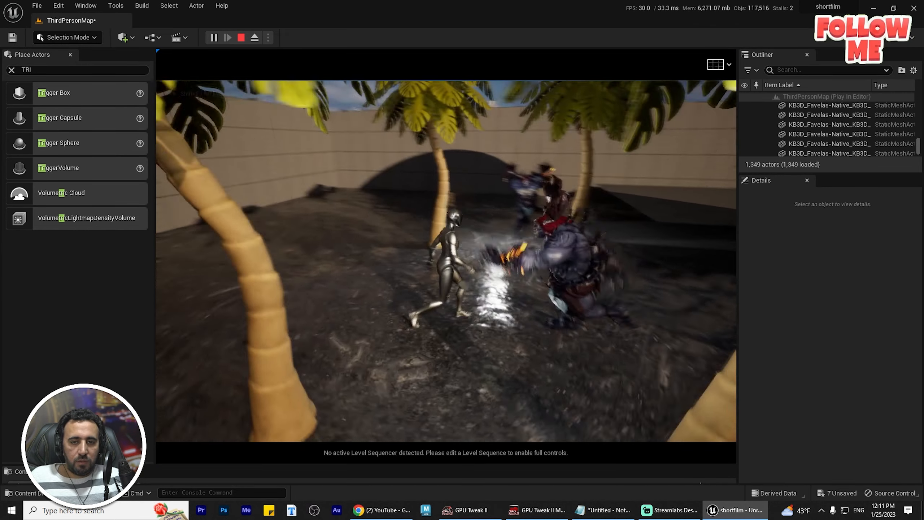
key(w)
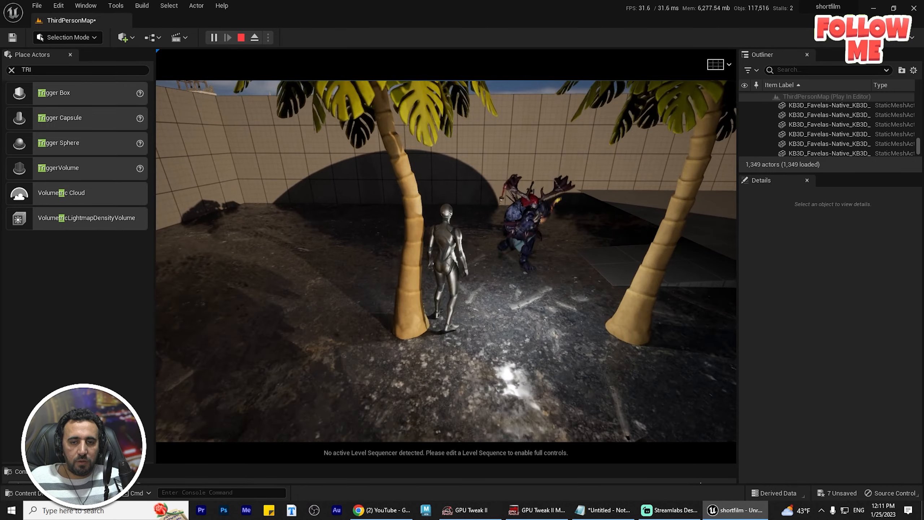
key(w)
key(a)
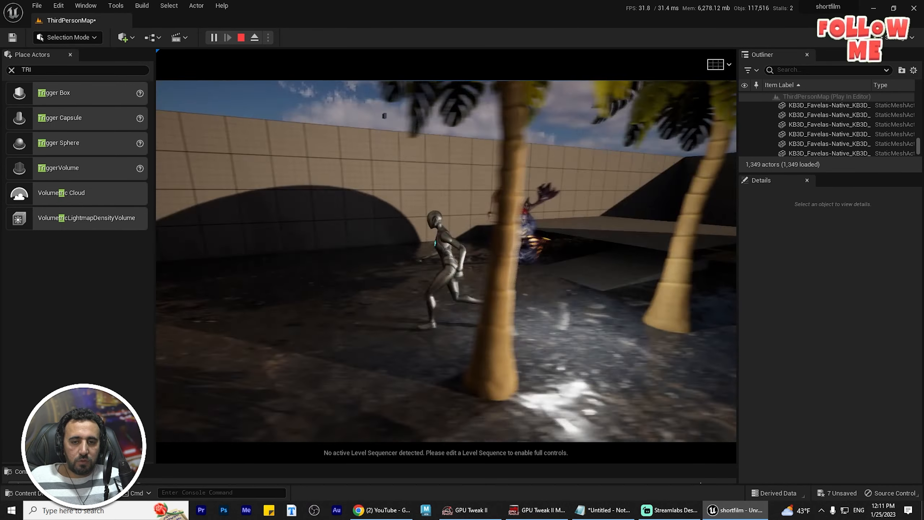
key(w)
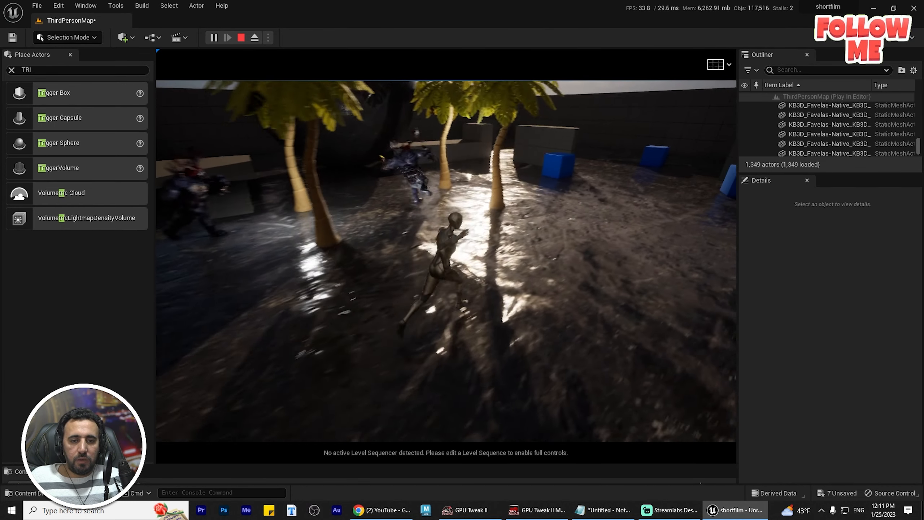
key(w)
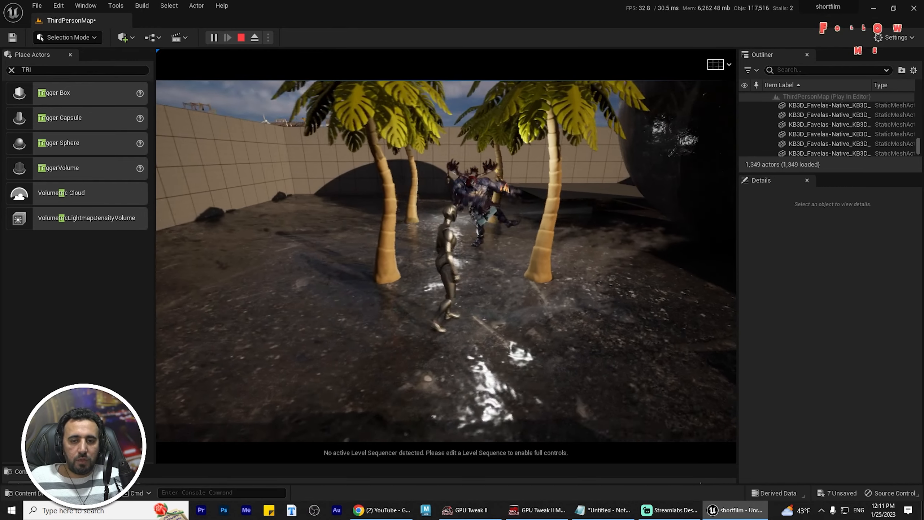
key(w)
key(Escape)
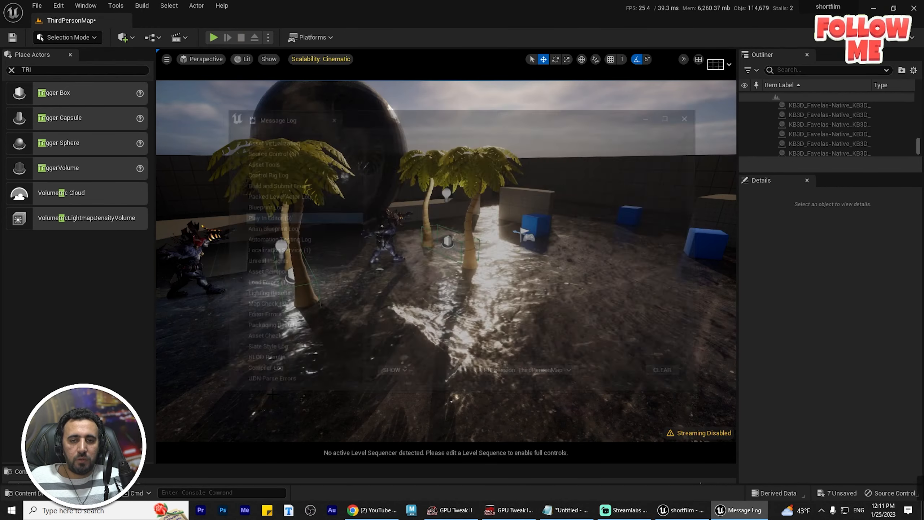
click(692, 114)
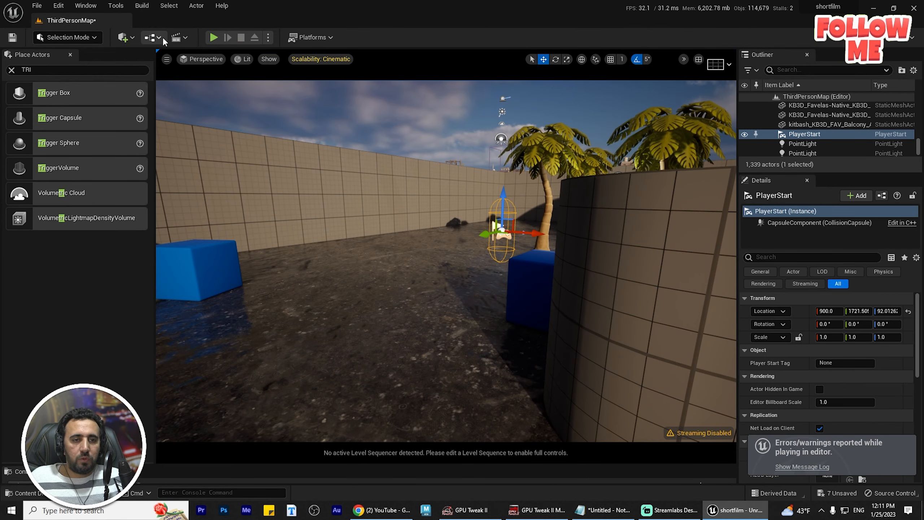
Search for a Play Sound action from the execution output of the Swing_Dancing Play Animation node in the Level Blueprint
click(156, 38)
click(189, 106)
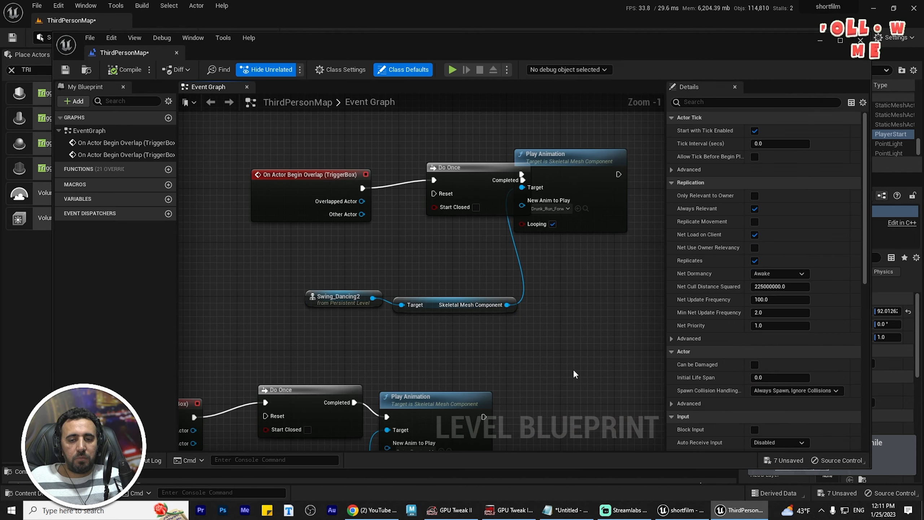
drag(459, 280, 510, 254)
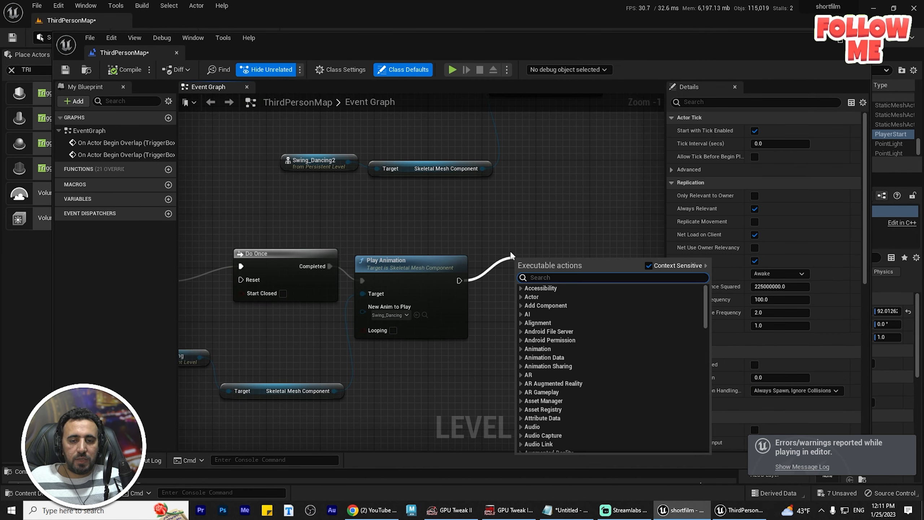
text(PLAY)
text(SOUND)
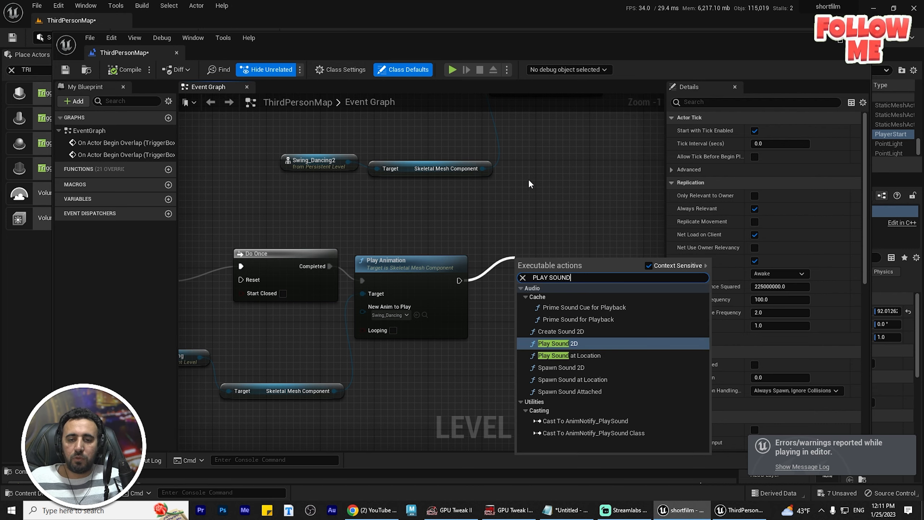
click(551, 204)
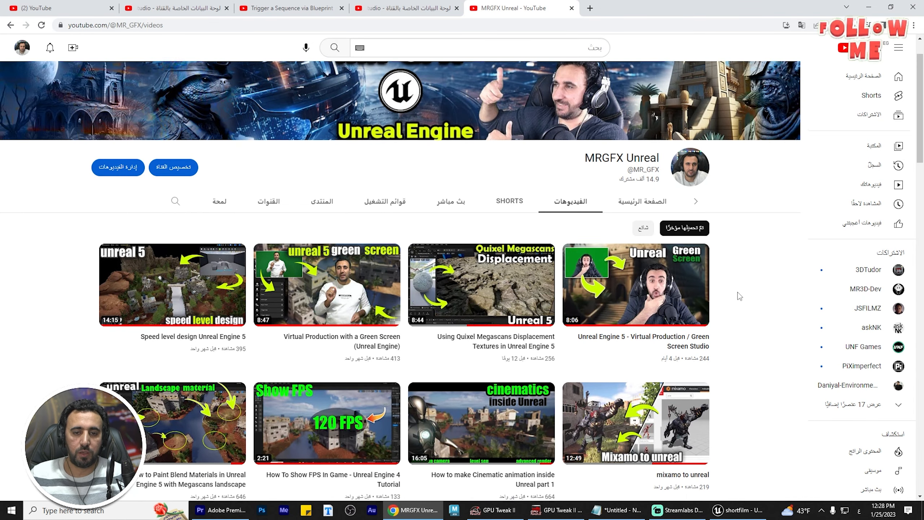
scroll(398, 269, down, 1)
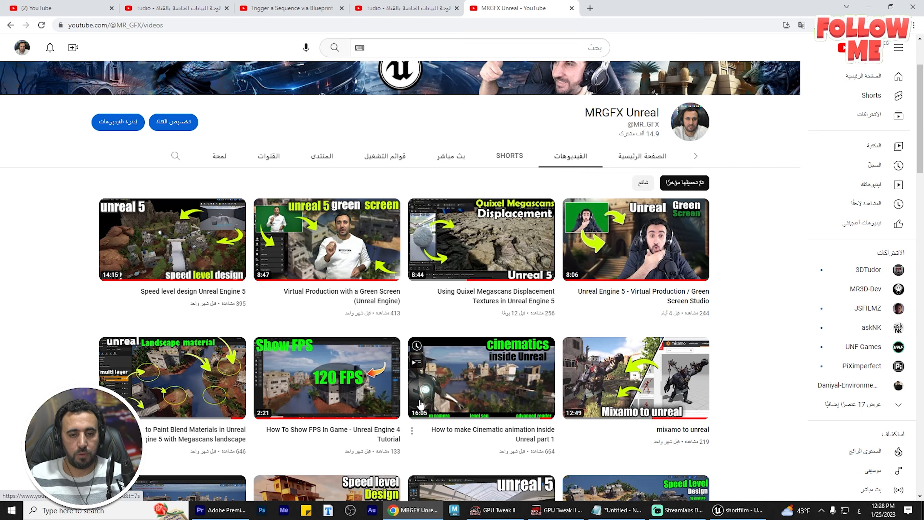
scroll(326, 238, down, 3)
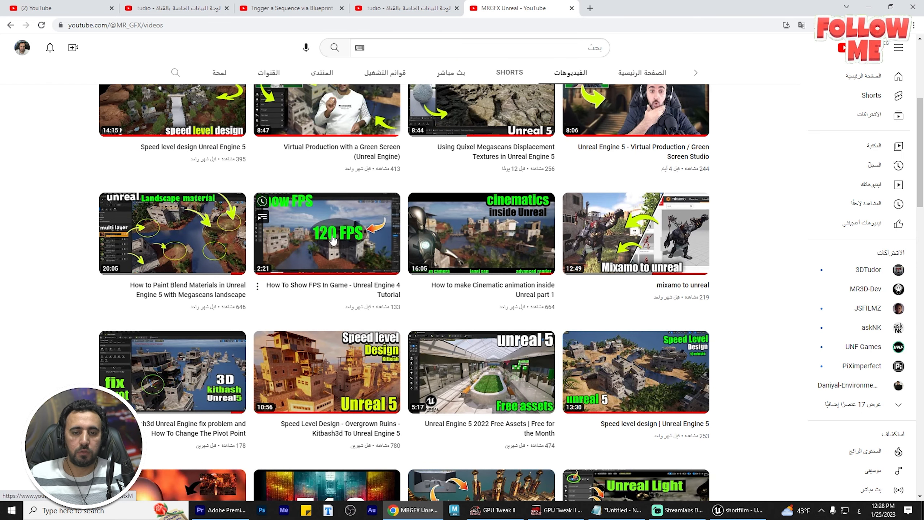
scroll(192, 424, down, 3)
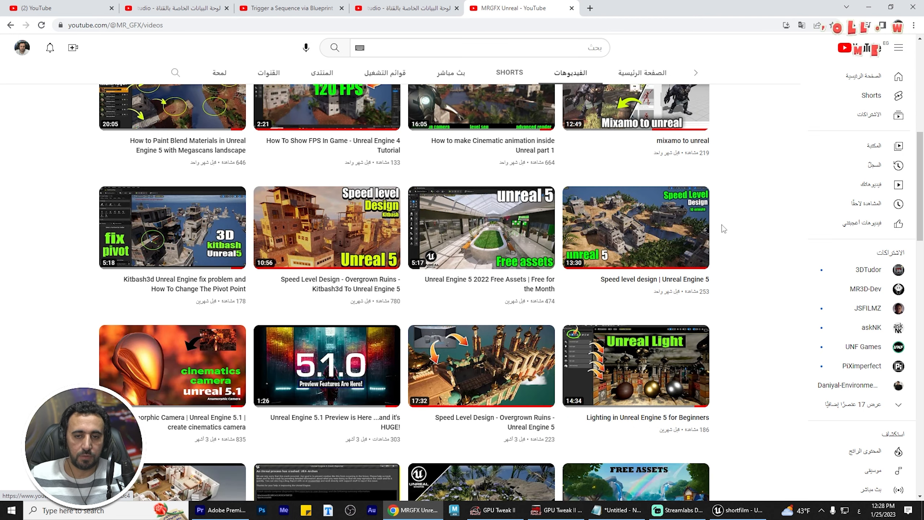
scroll(473, 255, down, 2)
scroll(467, 305, down, 2)
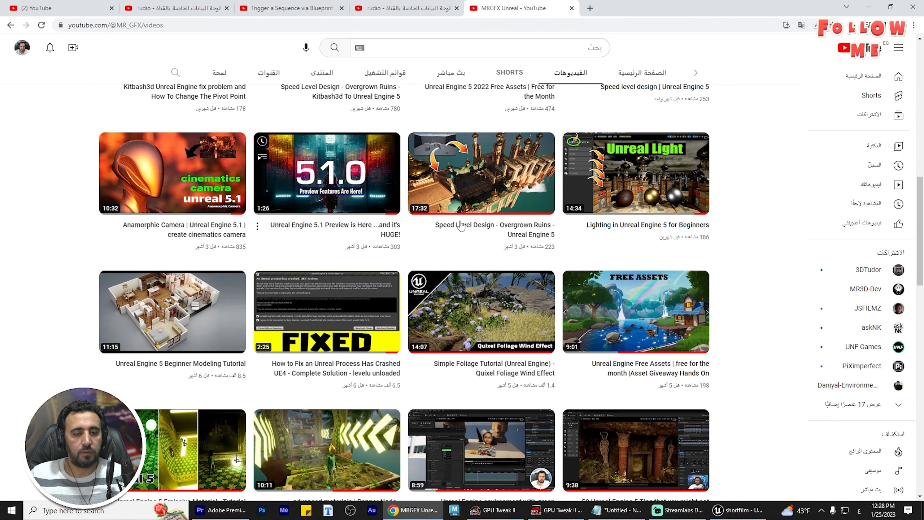
Browse the MRGFX Unreal channel's video list on YouTube down to its oldest uploads and back, examining the Unreal Engine tutorials
scroll(343, 301, down, 2)
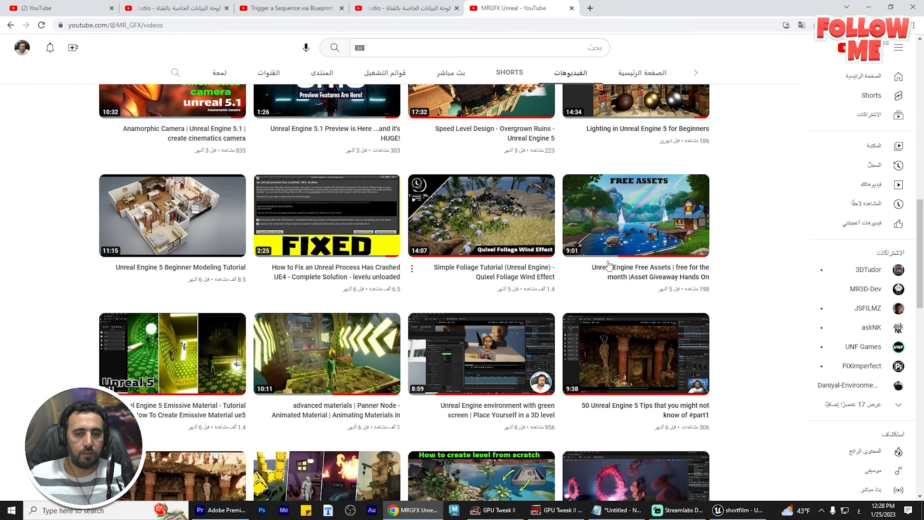
scroll(608, 265, down, 2)
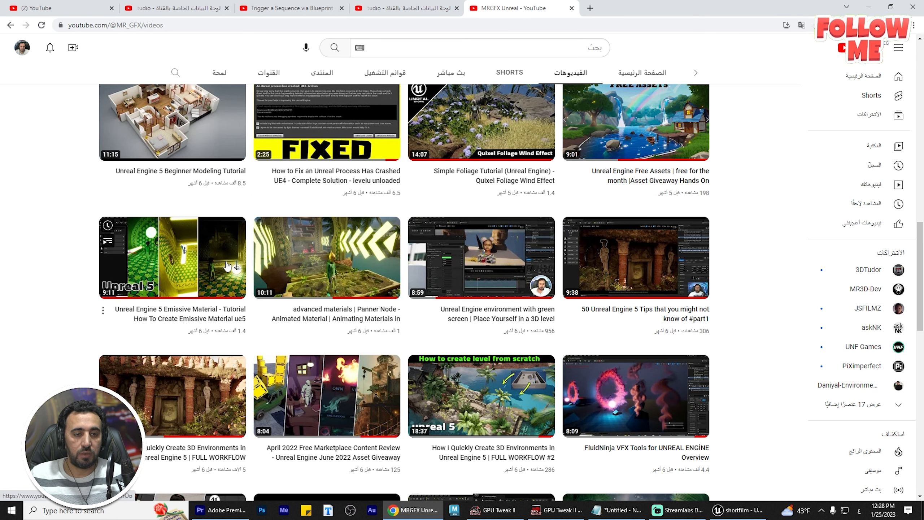
scroll(349, 237, down, 2)
scroll(350, 236, up, 2)
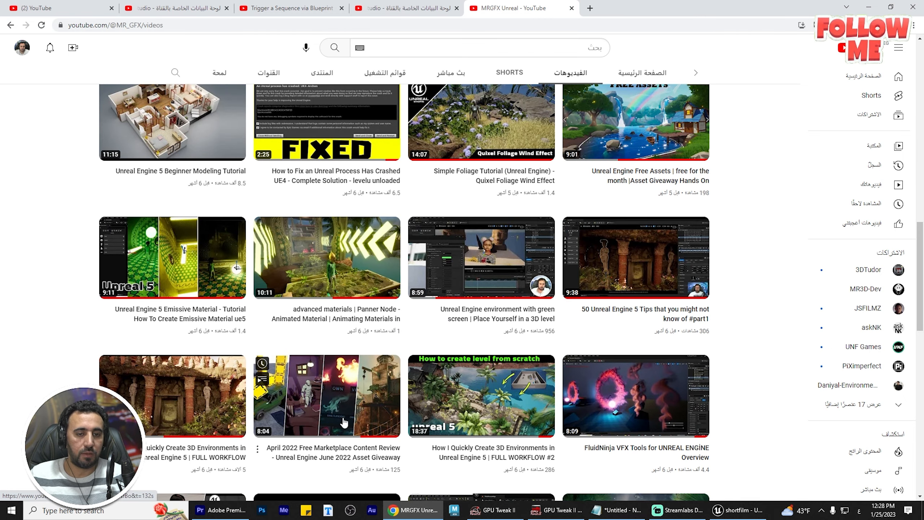
scroll(426, 416, down, 4)
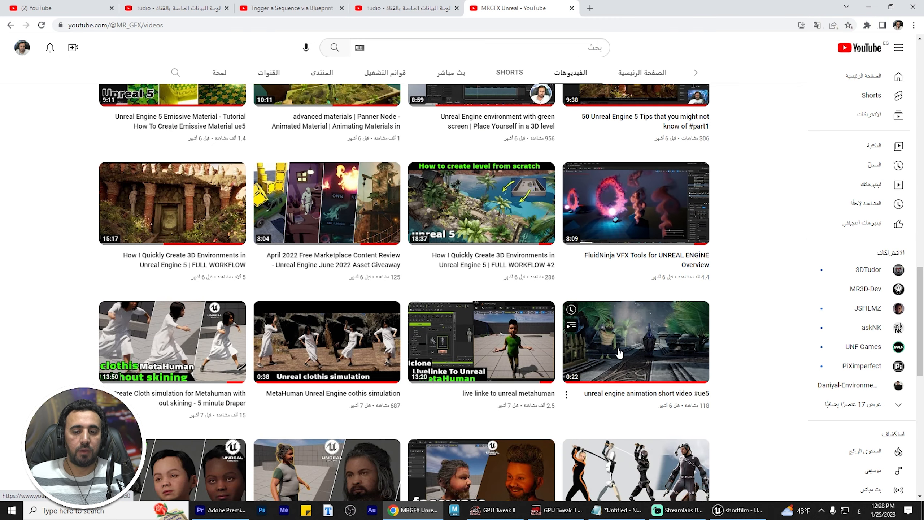
scroll(625, 350, down, 2)
scroll(598, 374, down, 1)
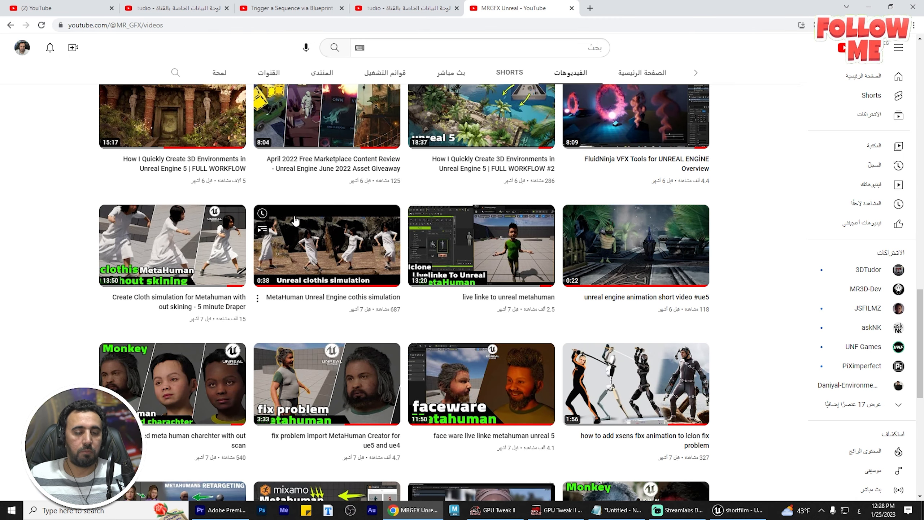
scroll(618, 309, down, 2)
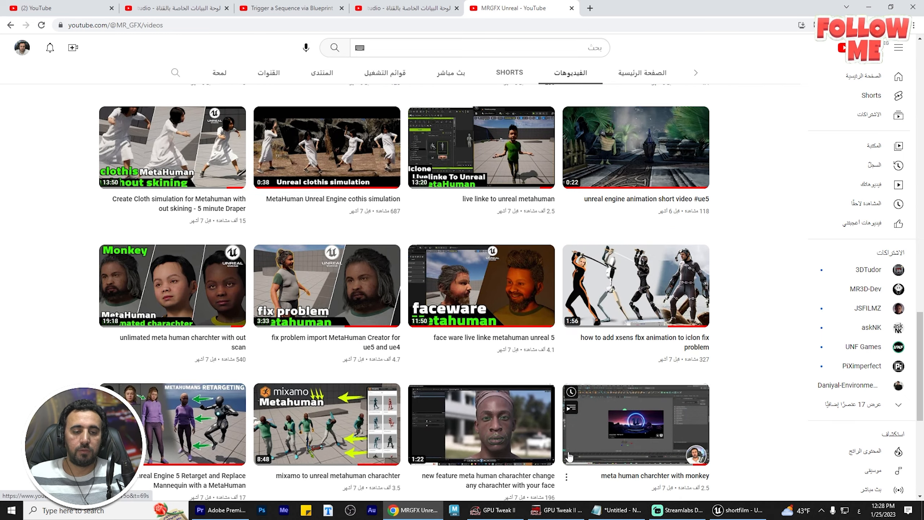
scroll(307, 370, down, 2)
scroll(308, 370, down, 4)
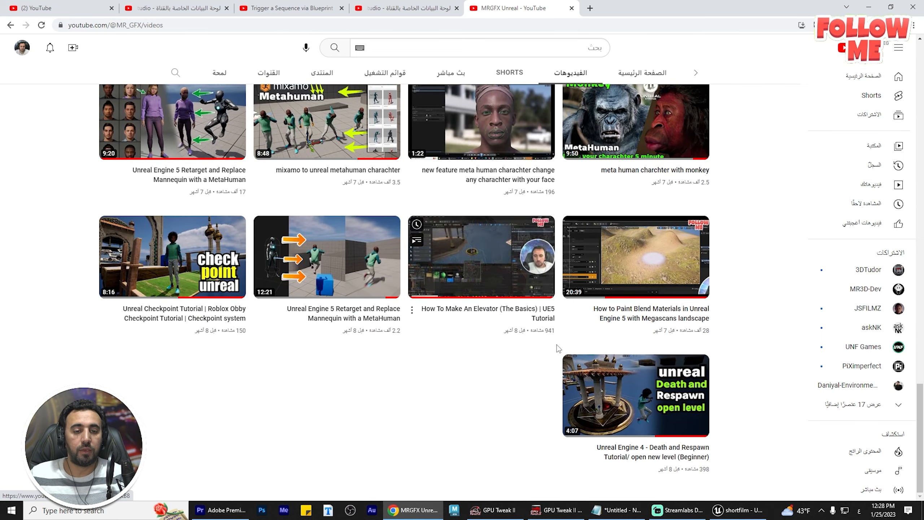
scroll(590, 391, up, 8)
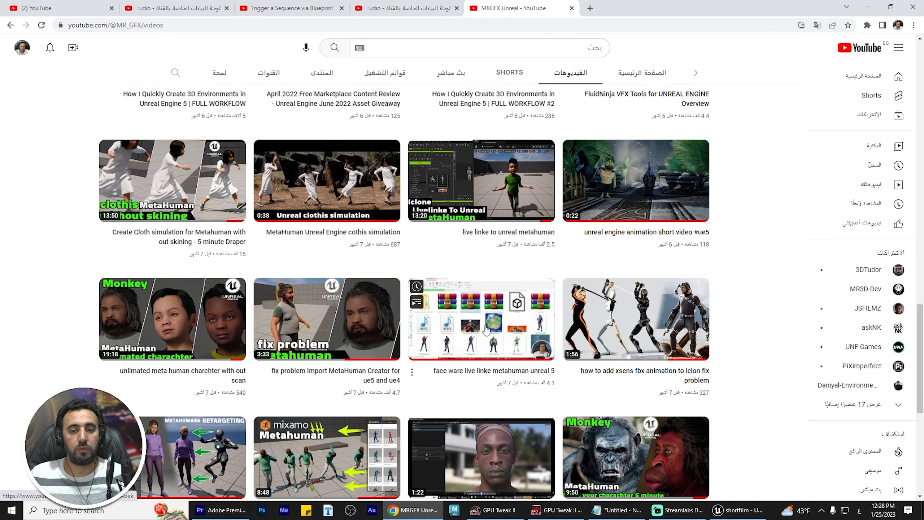
scroll(733, 303, up, 3)
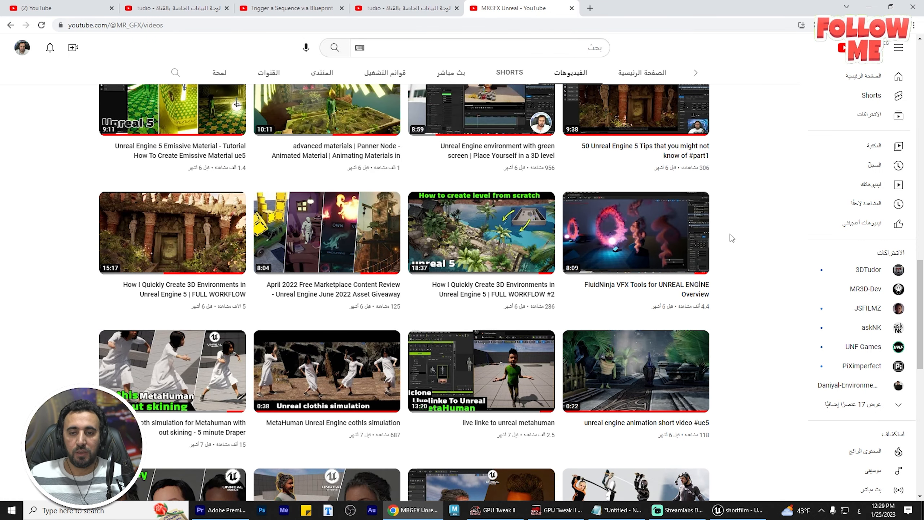
scroll(731, 307, up, 4)
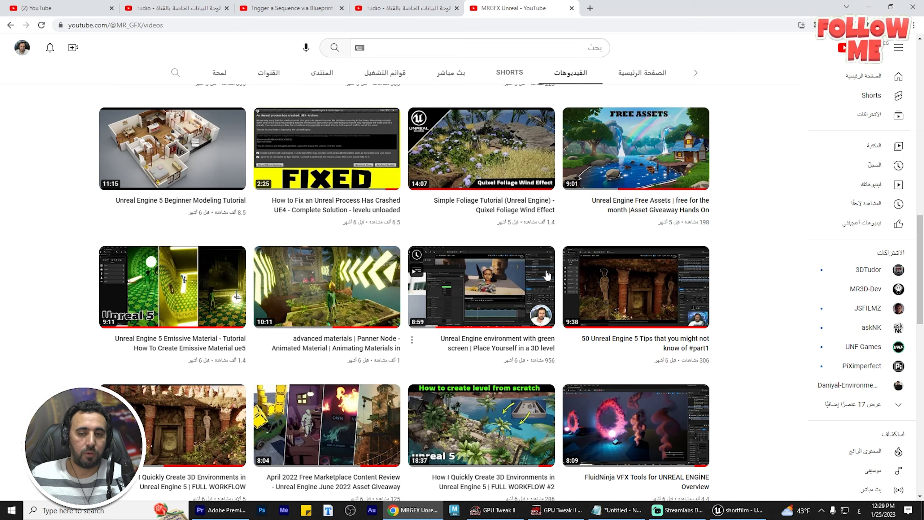
scroll(609, 314, down, 4)
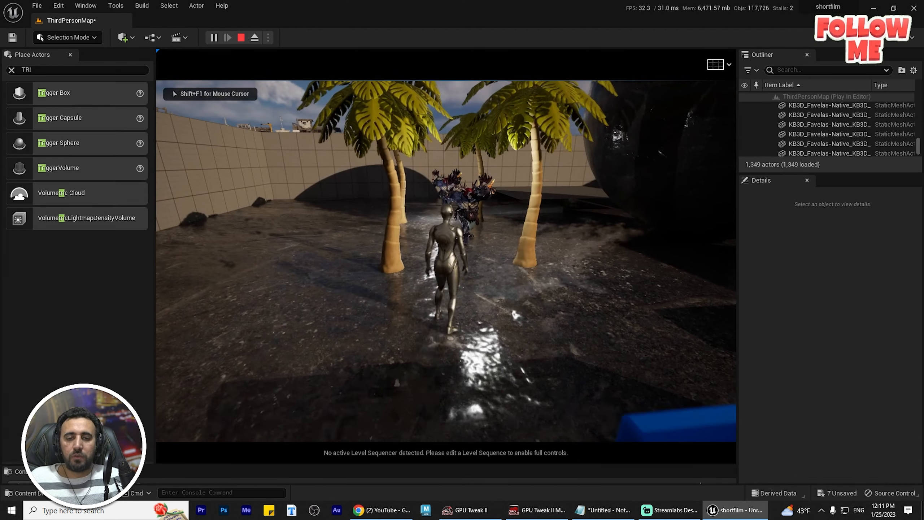
Walk the player character past the palm trees toward the animated characters in the Unreal Engine play session to test the triggered animations
key(w)
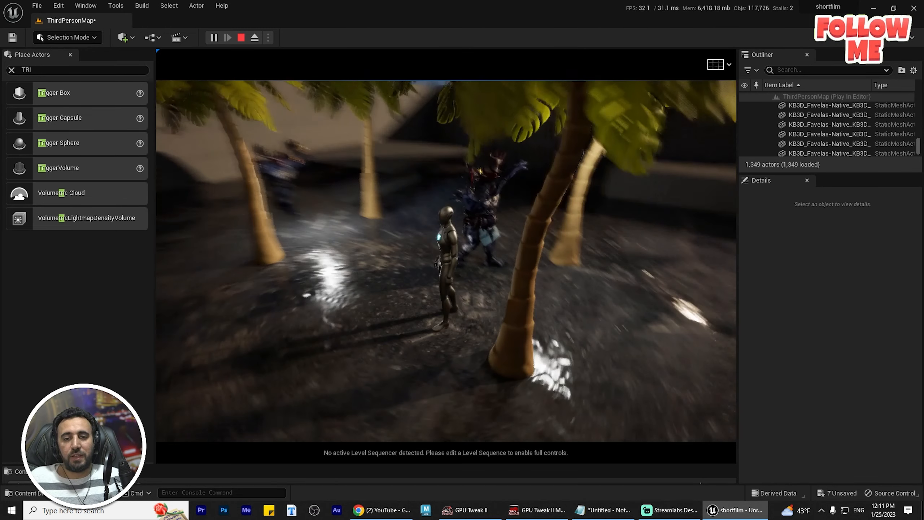
key(w)
key(w)
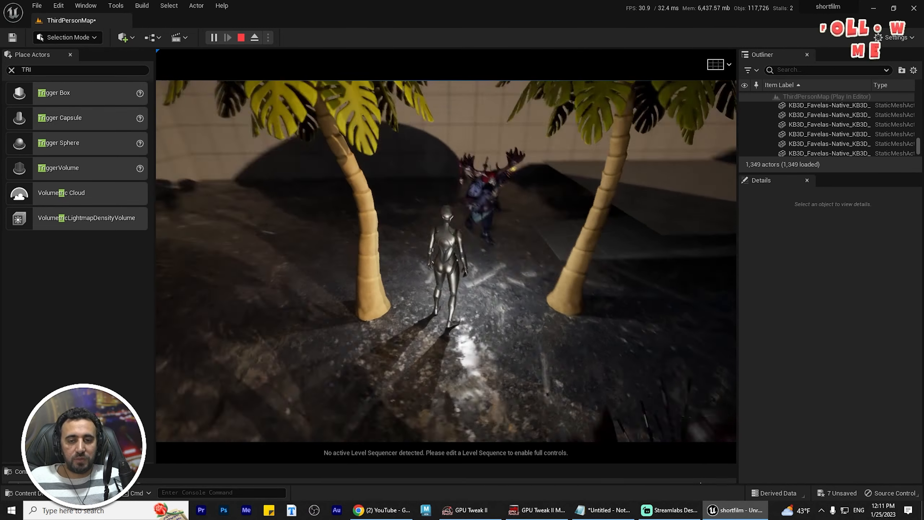